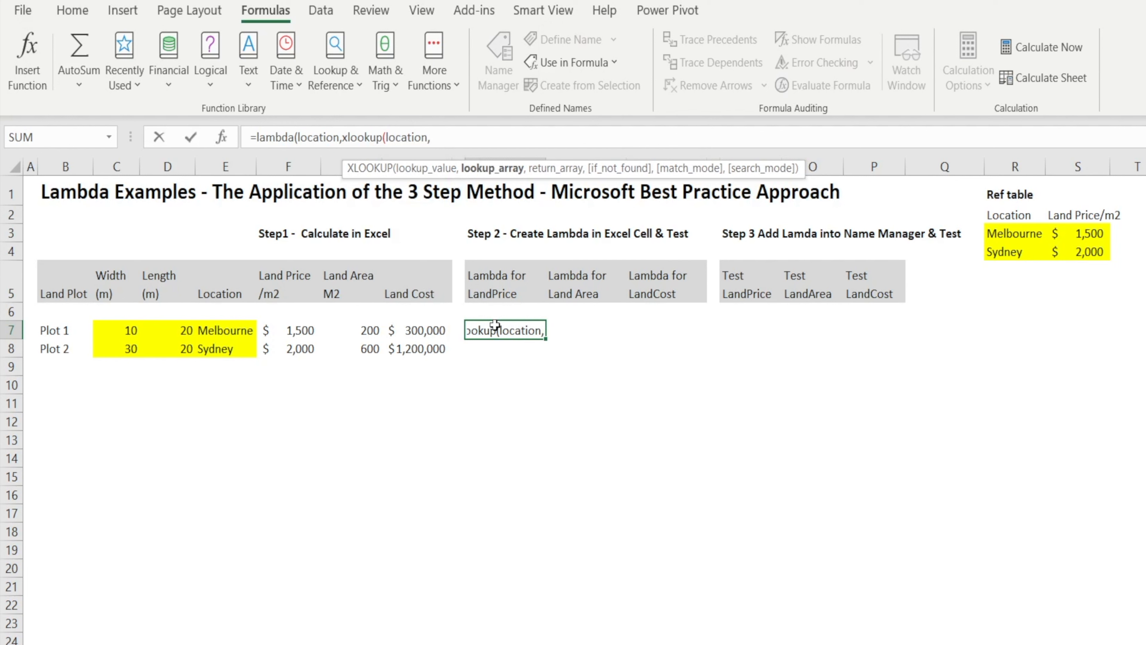
Complete the XLOOKUP in cell J7's formula with lookup column R:R and return column S:S.
left_click(1007, 166)
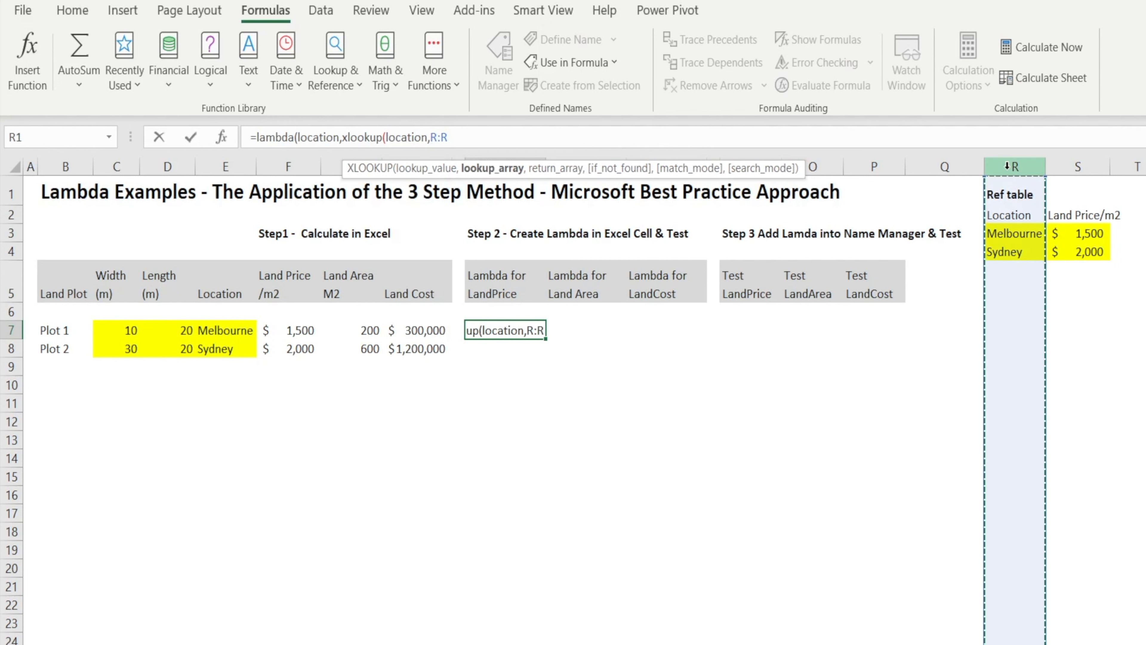
type(",")
left_click(1074, 166)
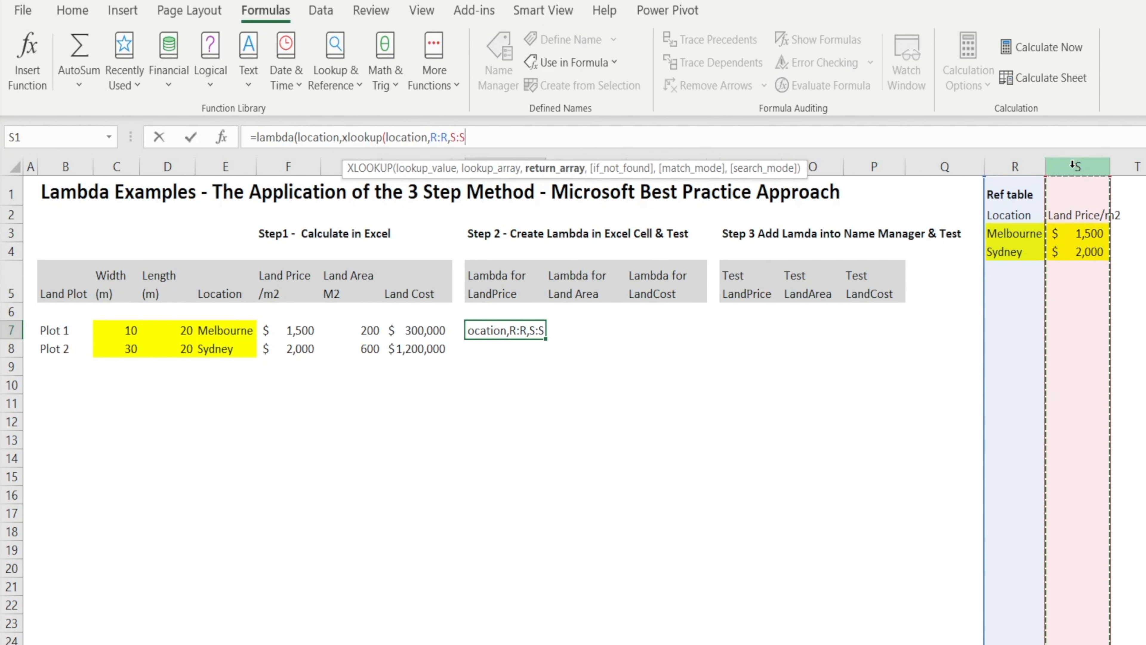
type(")")
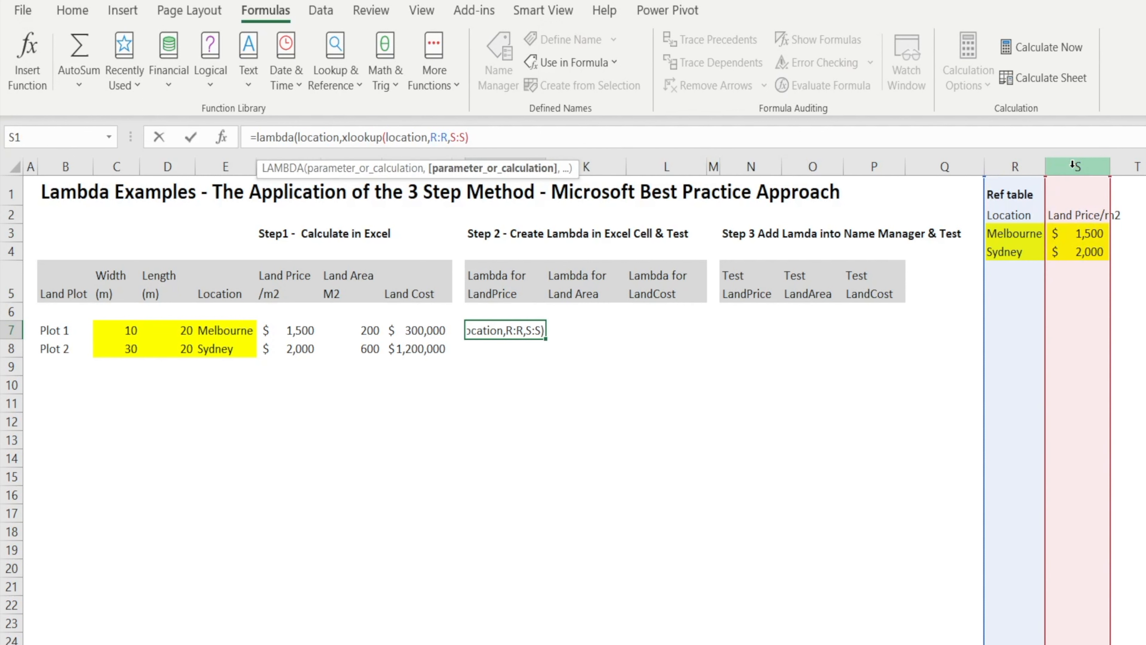
Make both column references in J7 absolute and enter the formula as =LAMBDA(location,XLOOKUP(location,$R:$R,$S:$S)), accepting the closing-parenthesis correction.
left_click(438, 136)
key("F4")
left_click(471, 135)
key("F4")
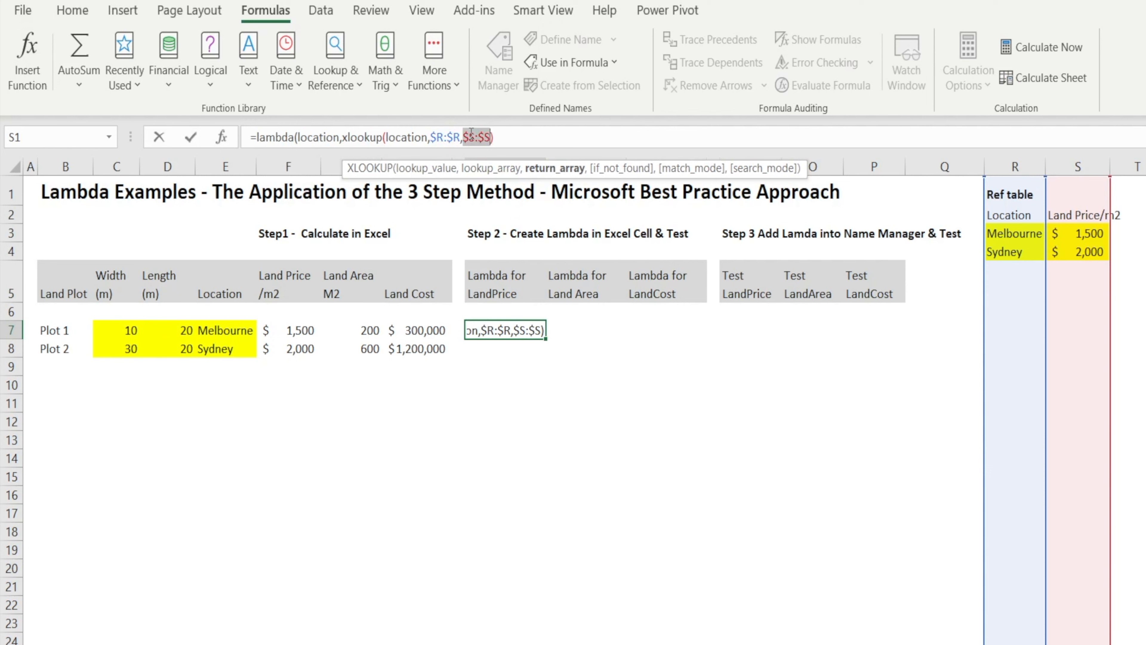
key("Return")
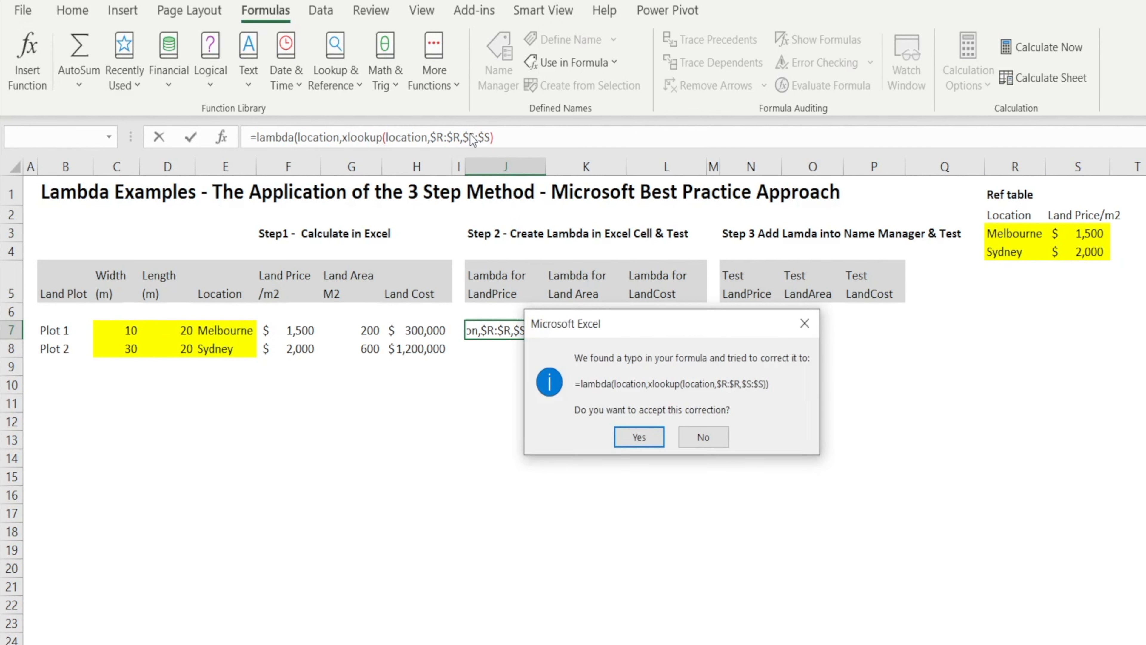
left_click(638, 438)
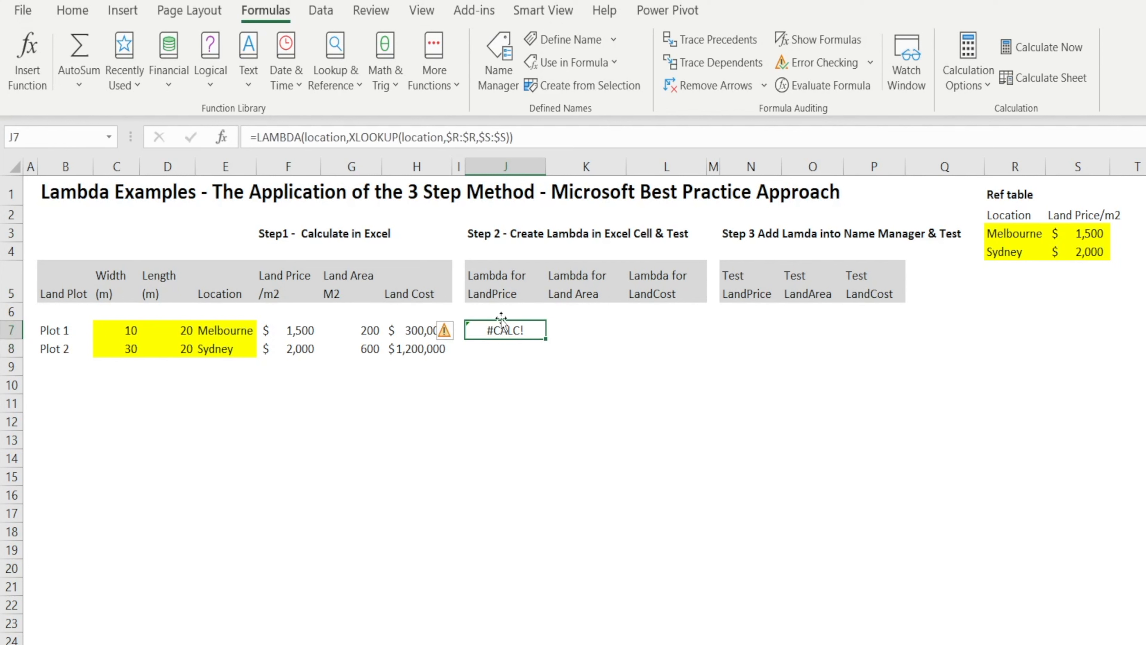
Test the land price LAMBDA in J7 by appending Plot 1's location, (E7), as its argument.
left_click(543, 139)
type("(")
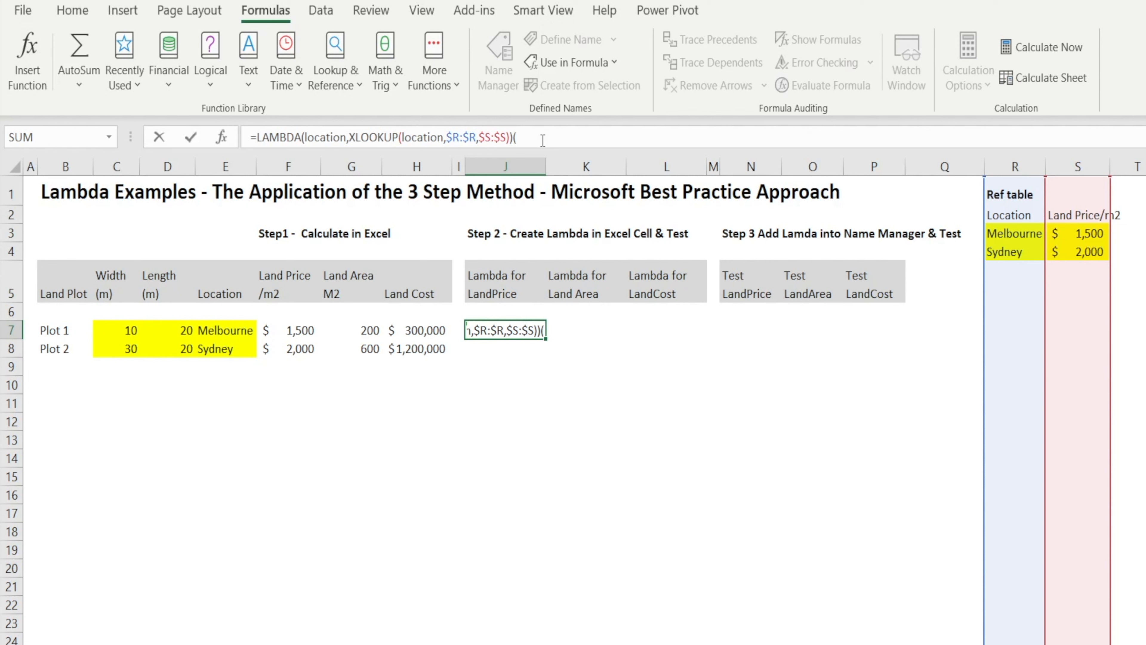
left_click(217, 326)
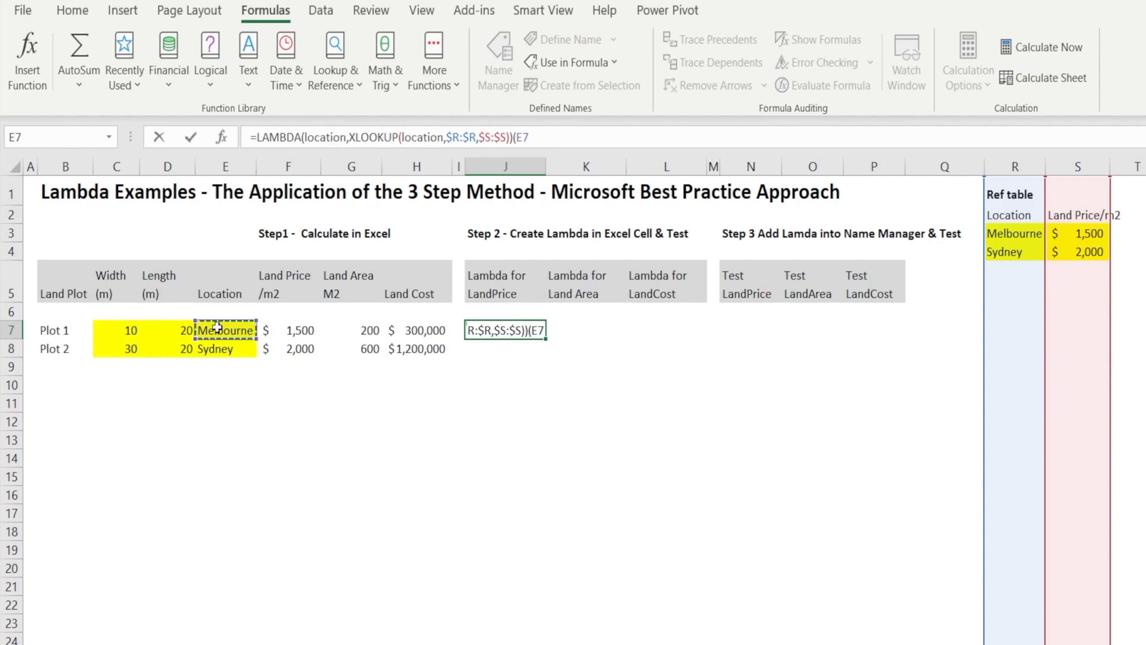
type(")")
key("Return")
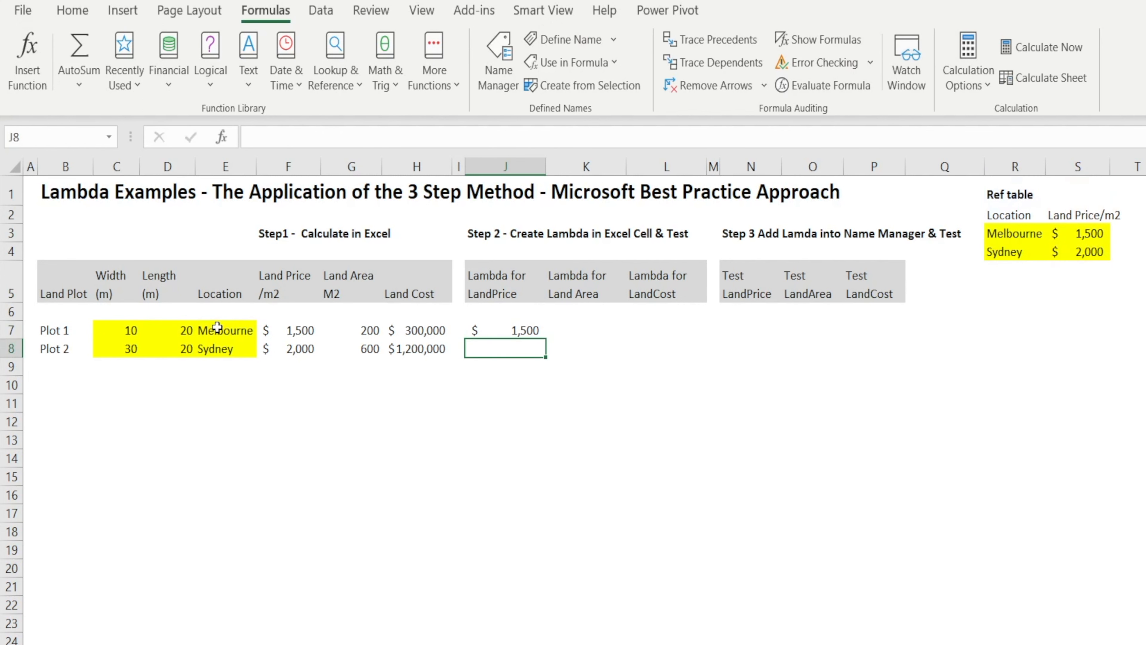
key("Up")
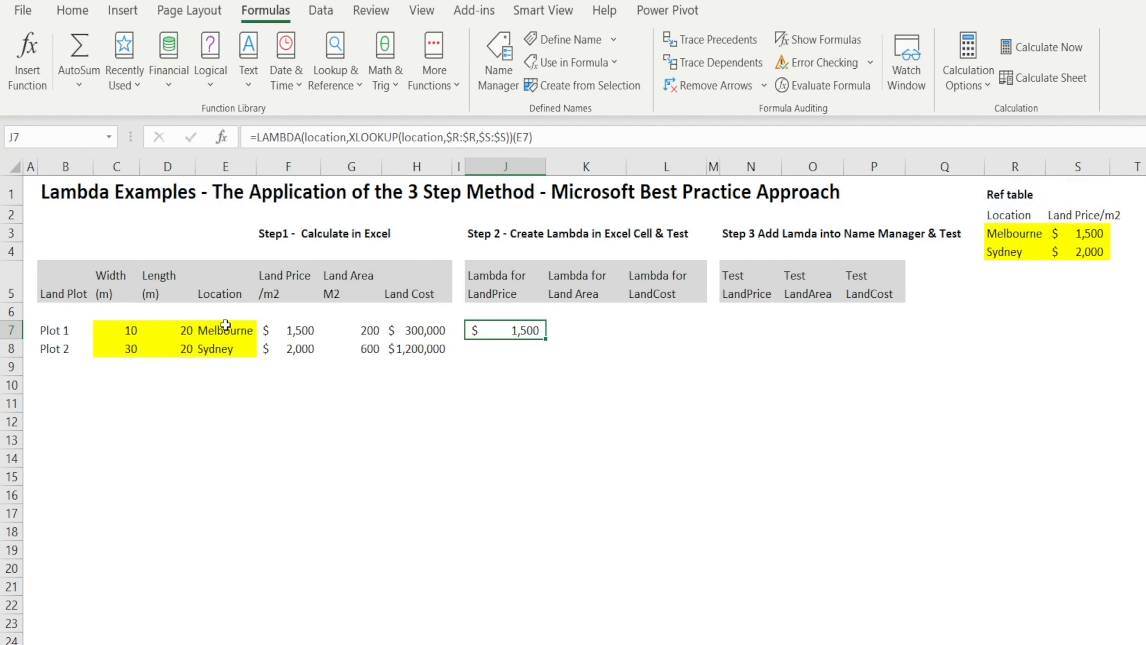
Enter =LAMBDA(width,length,width*length) in cell K7 for the land area.
left_click(583, 327)
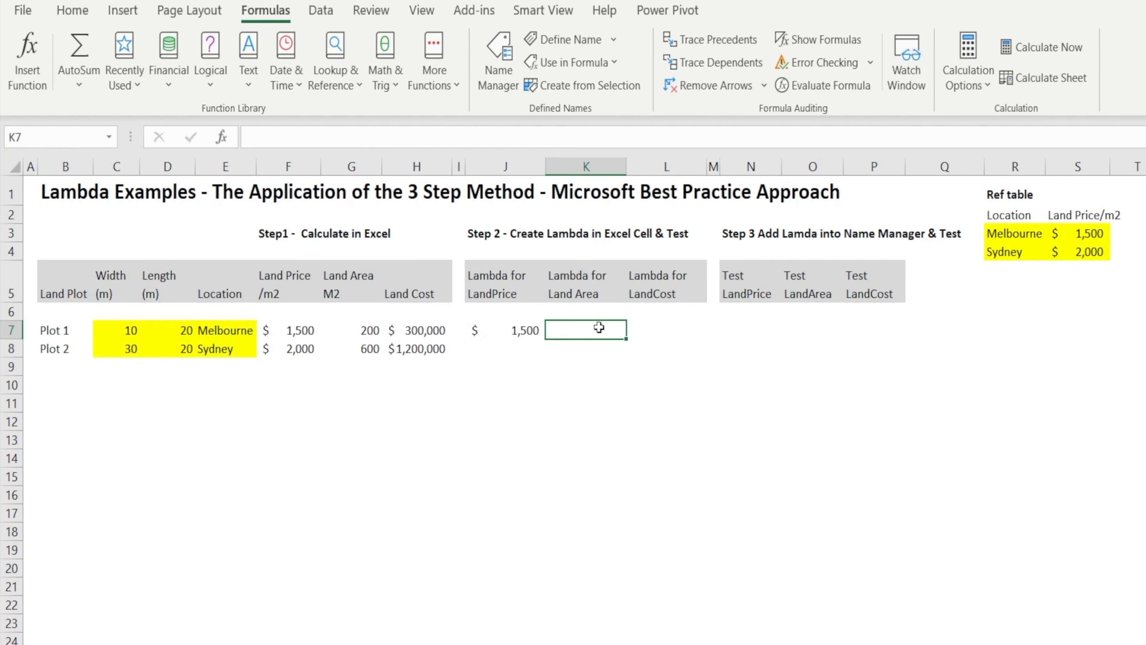
type("=")
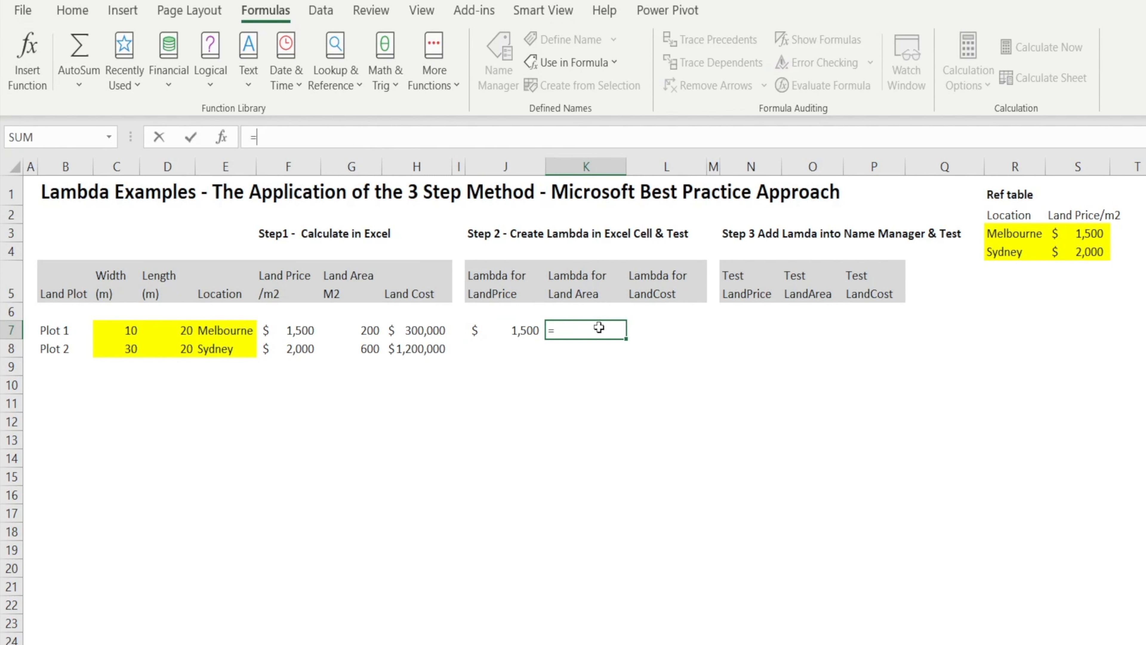
type("lam")
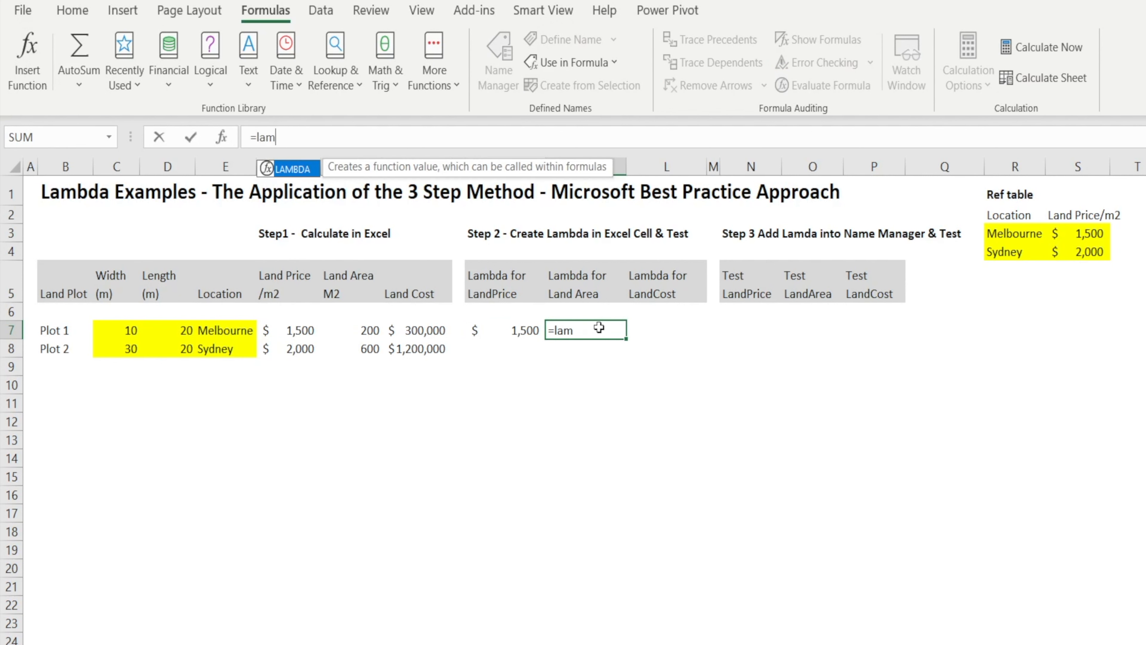
type("bda(")
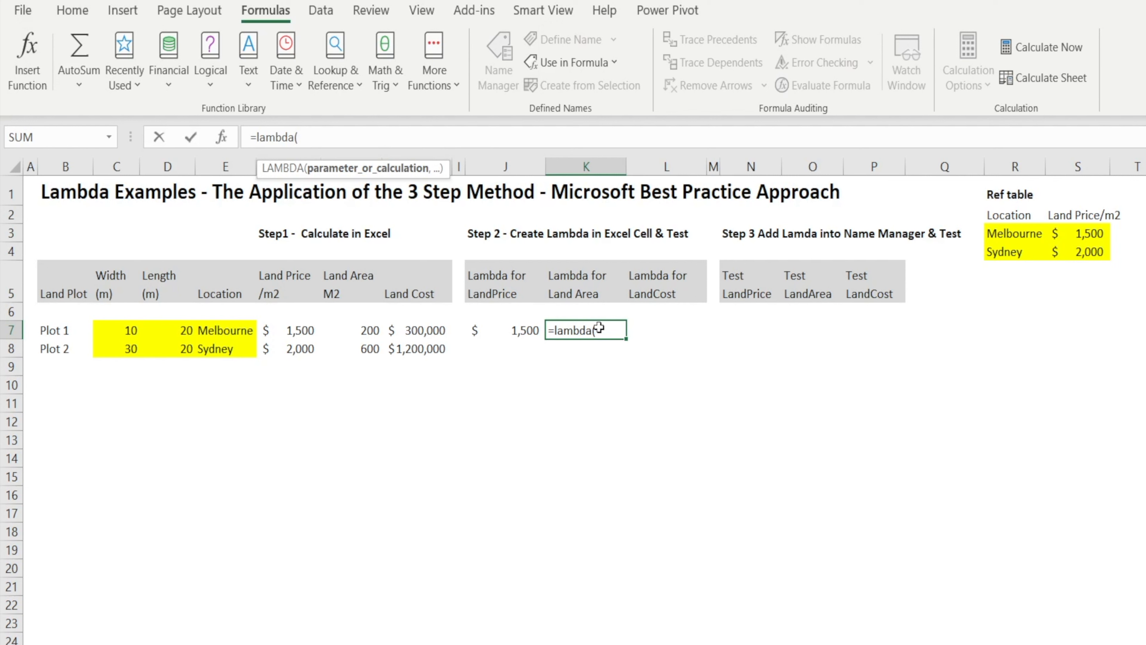
type("width,length")
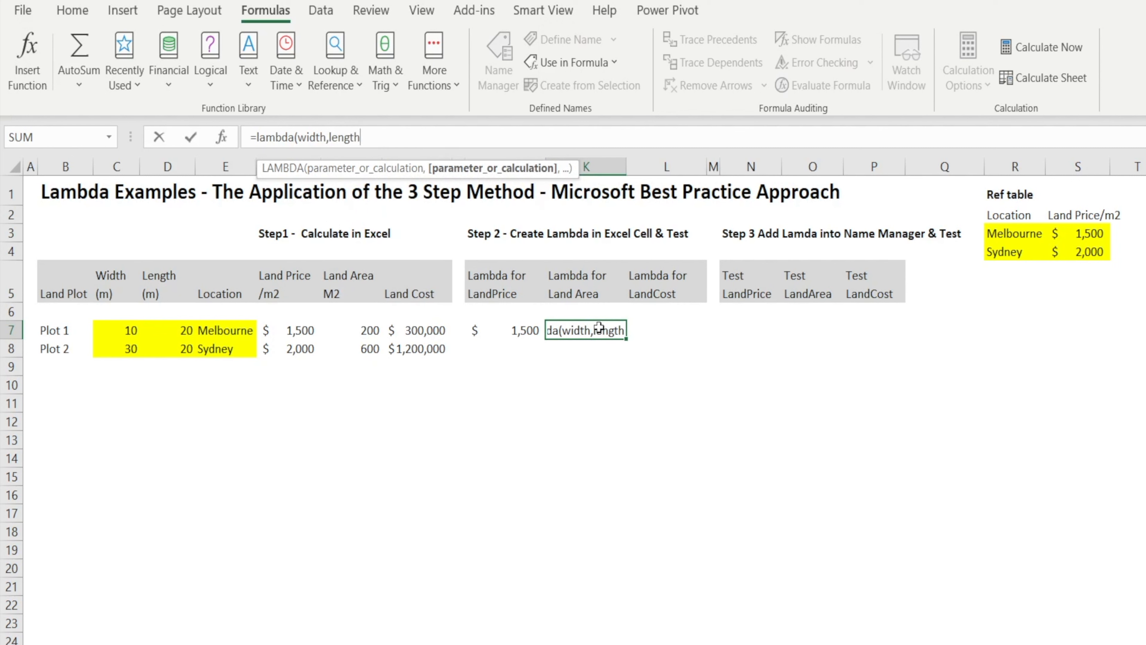
type(",width* ")
type("ength)")
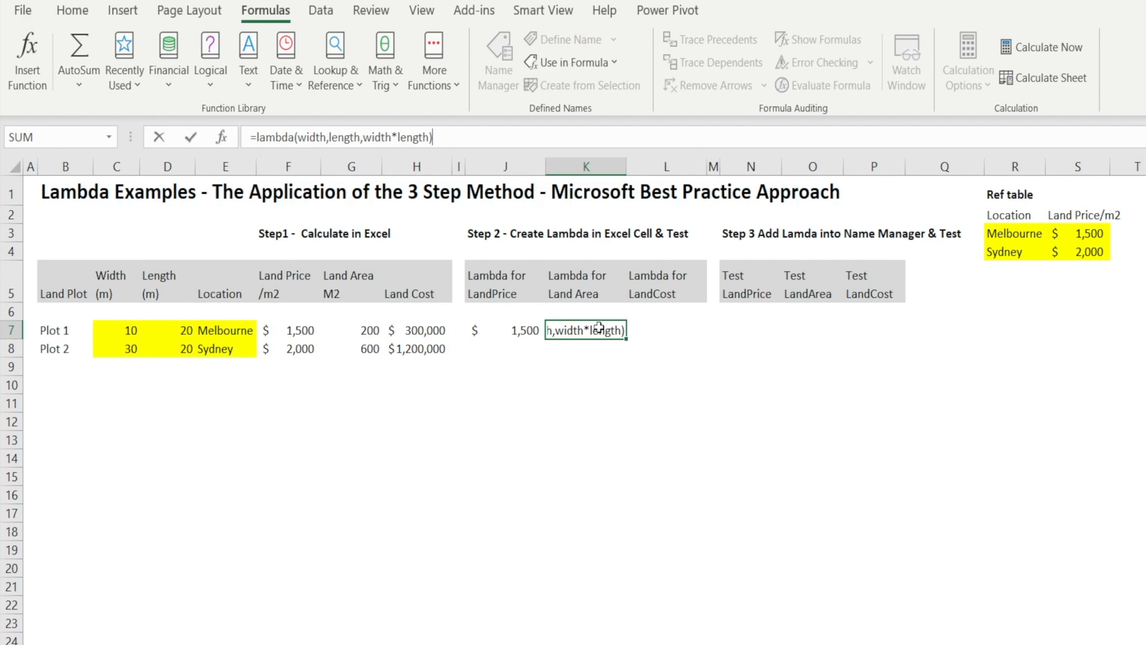
key("Return")
Test the land area LAMBDA in K7 by appending Plot 1's width and length, (C7,D7), as its arguments.
left_click(599, 329)
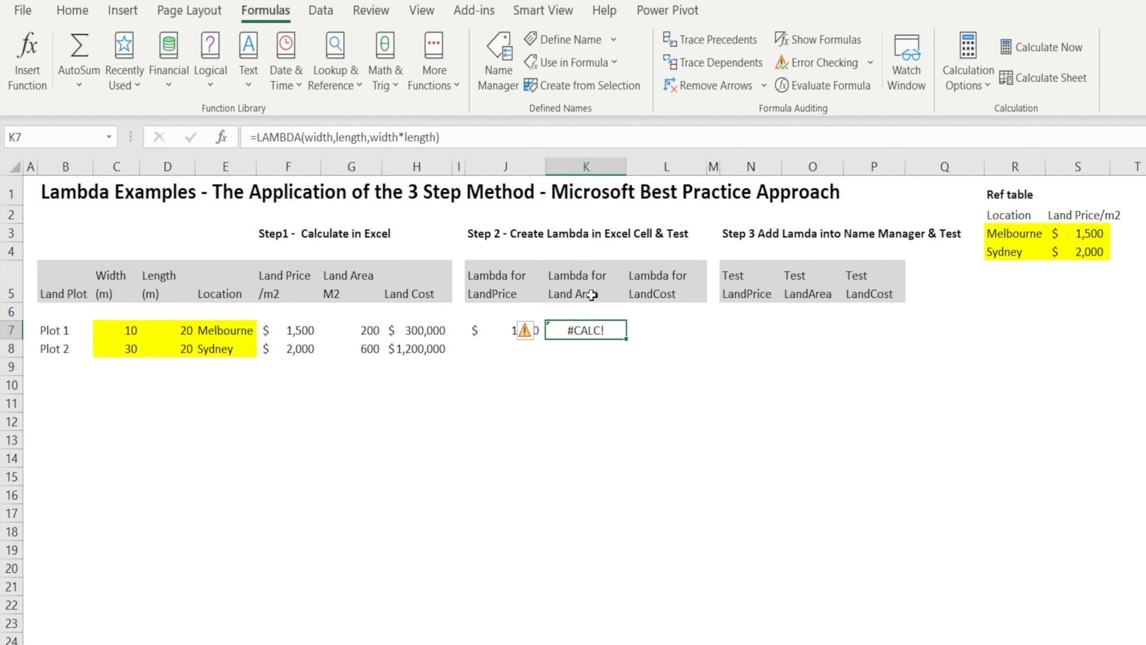
left_click(480, 138)
type("(")
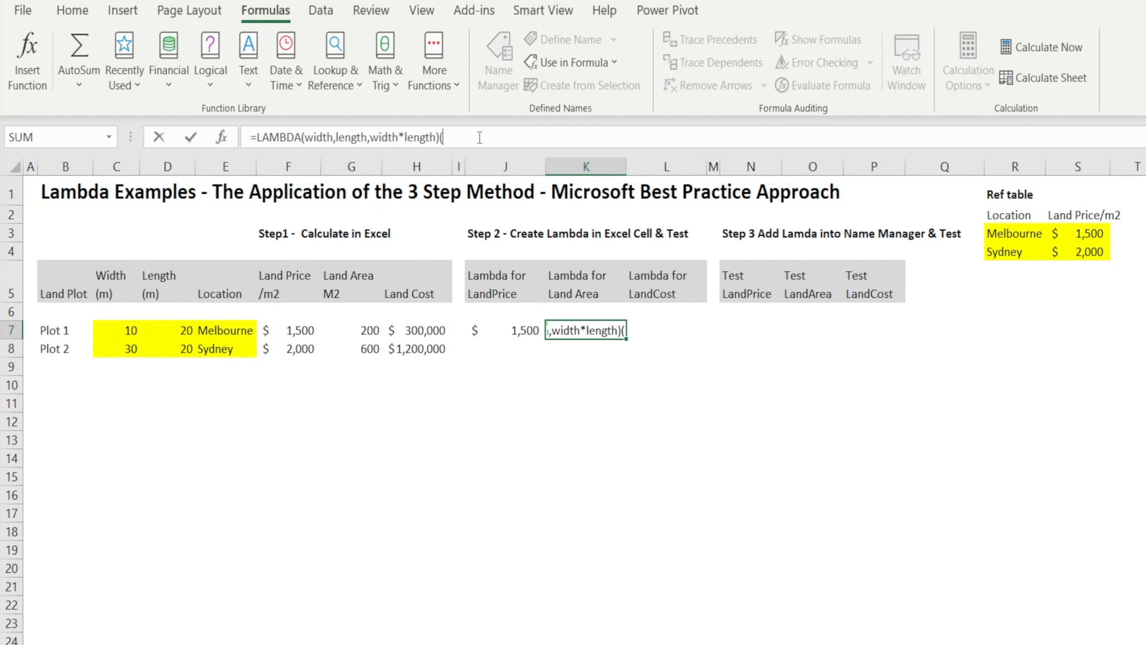
left_click(104, 332)
type(",")
left_click(177, 330)
type(")")
key("Return")
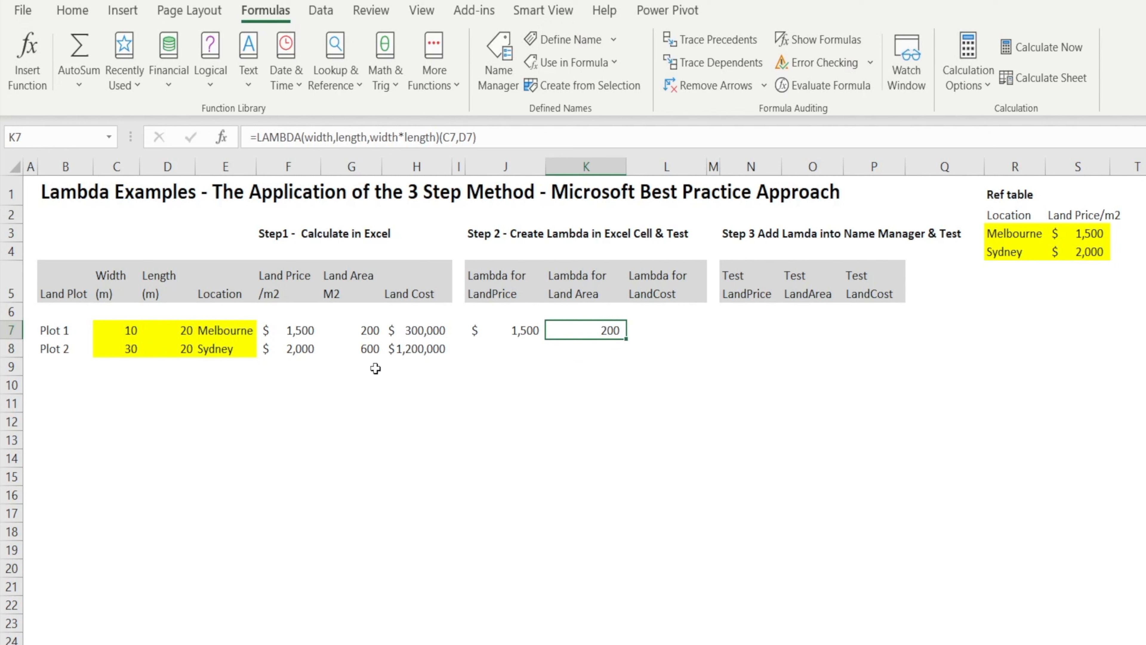
Copy the LAMBDA part of J7's formula without the (E7) test argument, leaving the cell unchanged.
left_click(756, 330)
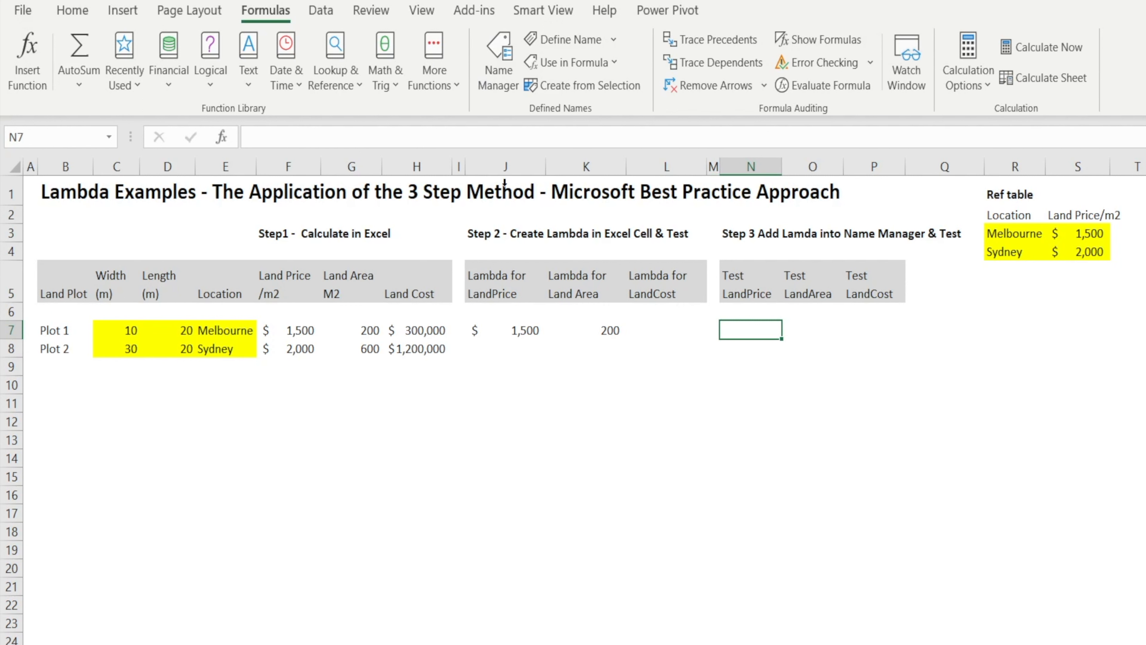
left_click(512, 330)
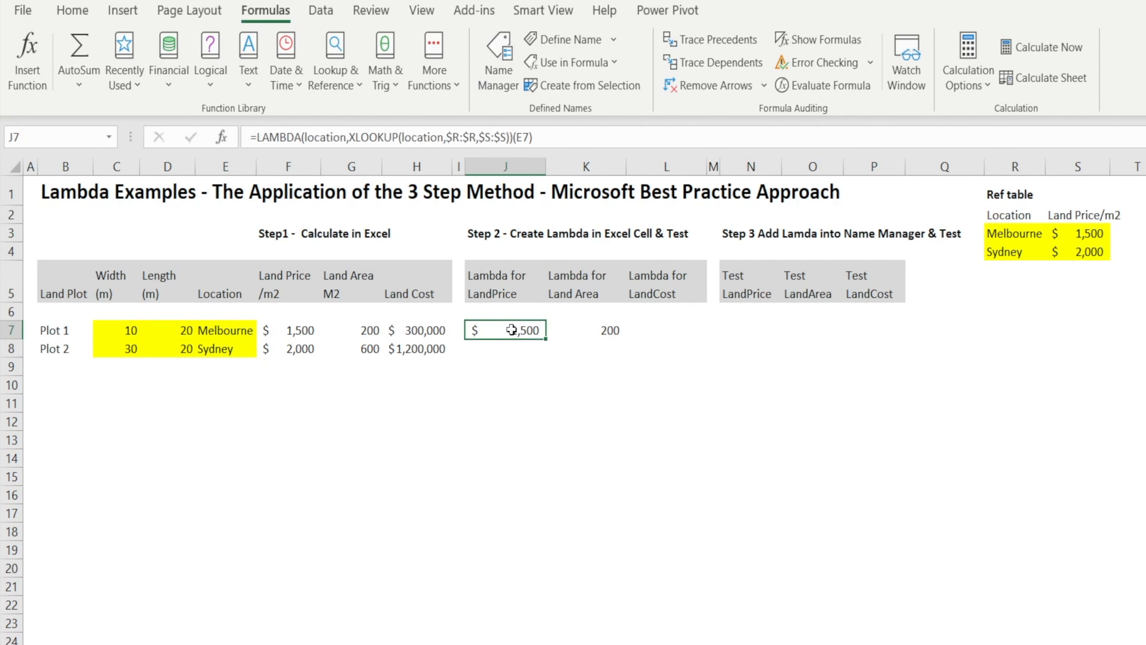
left_click(514, 137)
left_click_drag(514, 137, 242, 138)
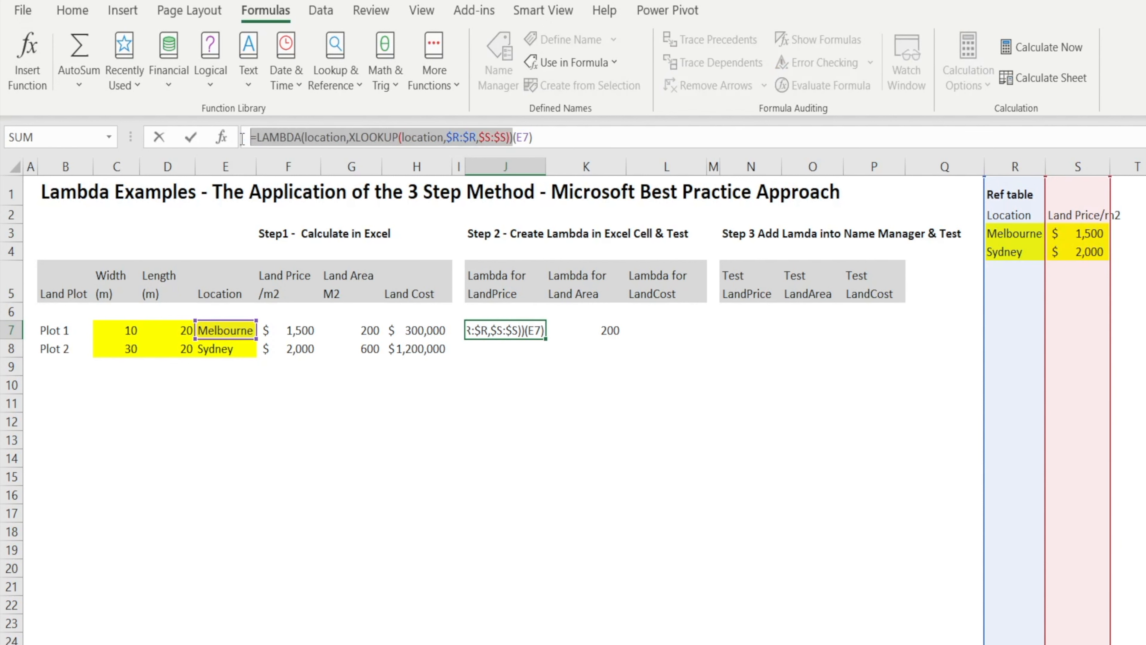
key("Escape")
Define a workbook-scoped name LandPrice that refers to the copied location XLOOKUP LAMBDA.
left_click(759, 331)
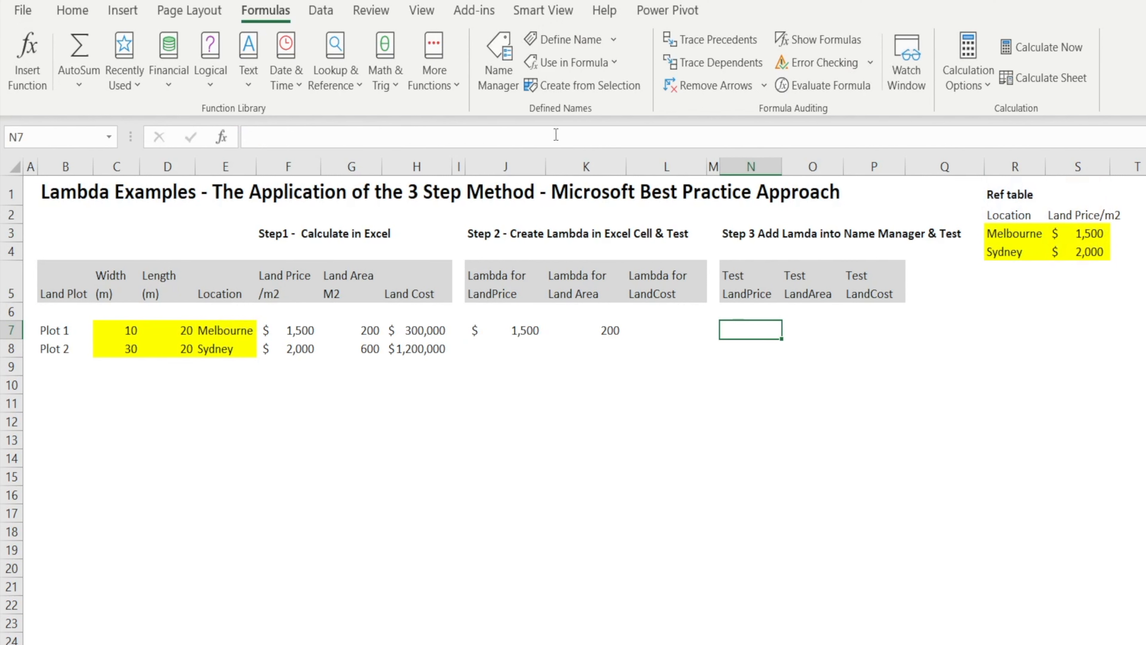
left_click(498, 57)
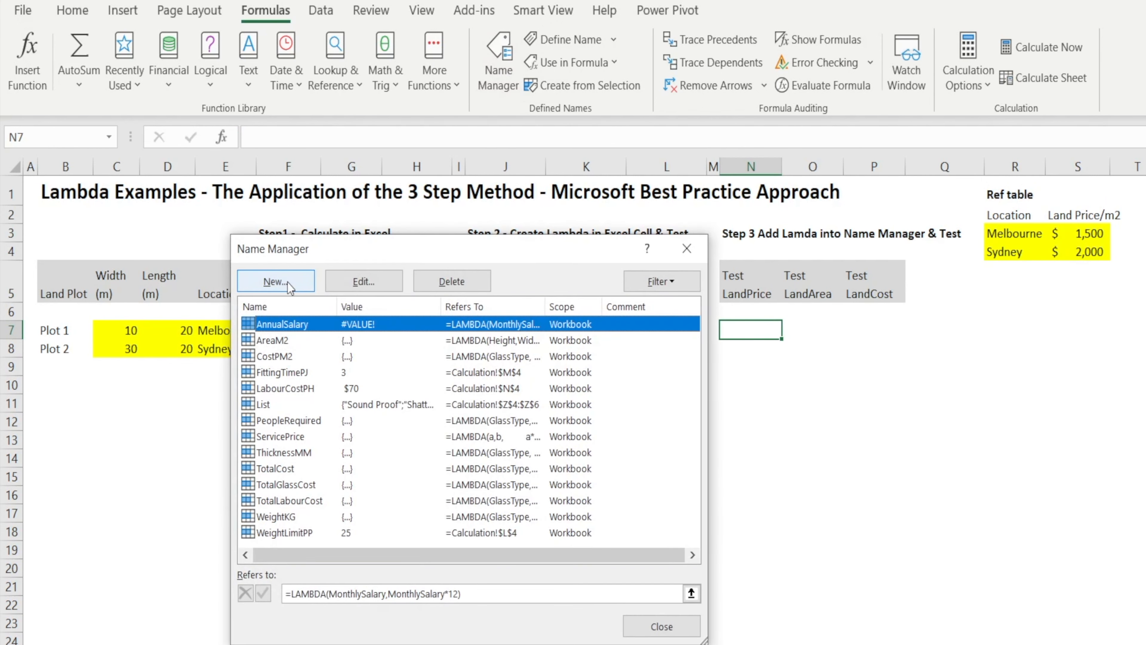
left_click(277, 282)
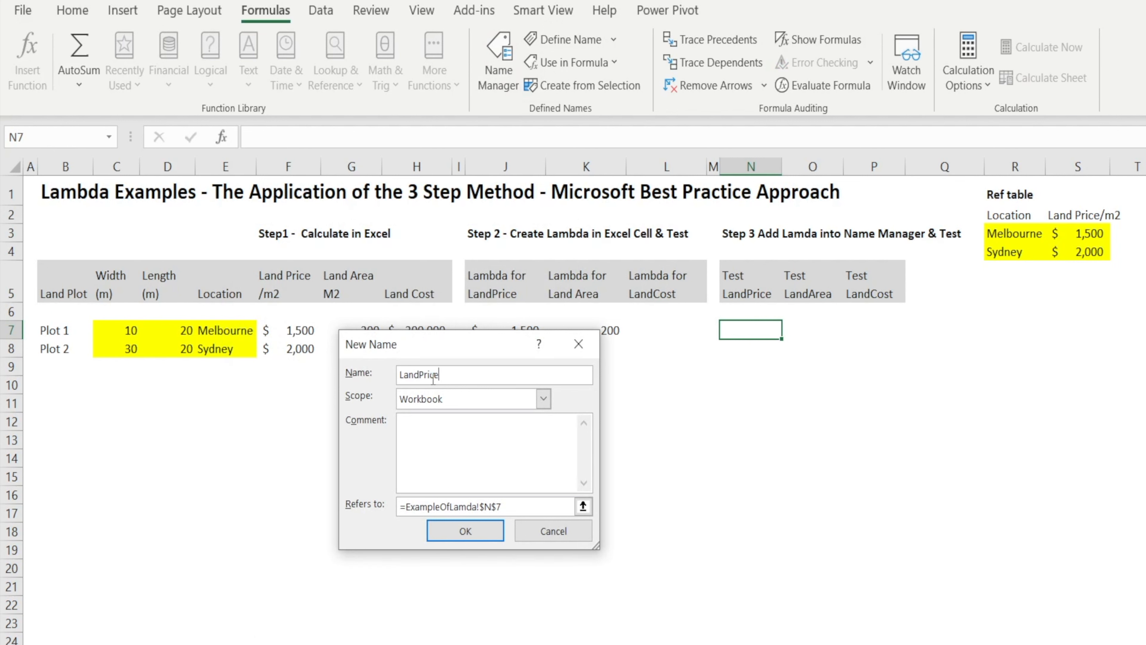
left_click_drag(509, 507, 361, 498)
key("ctrl+v")
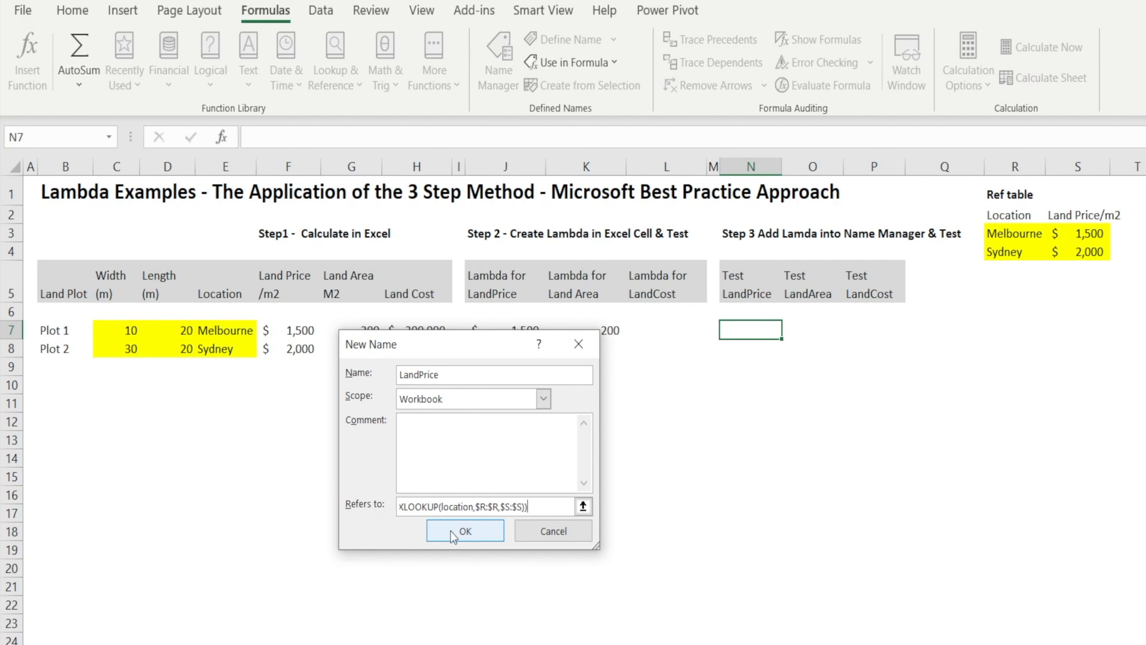
left_click(452, 536)
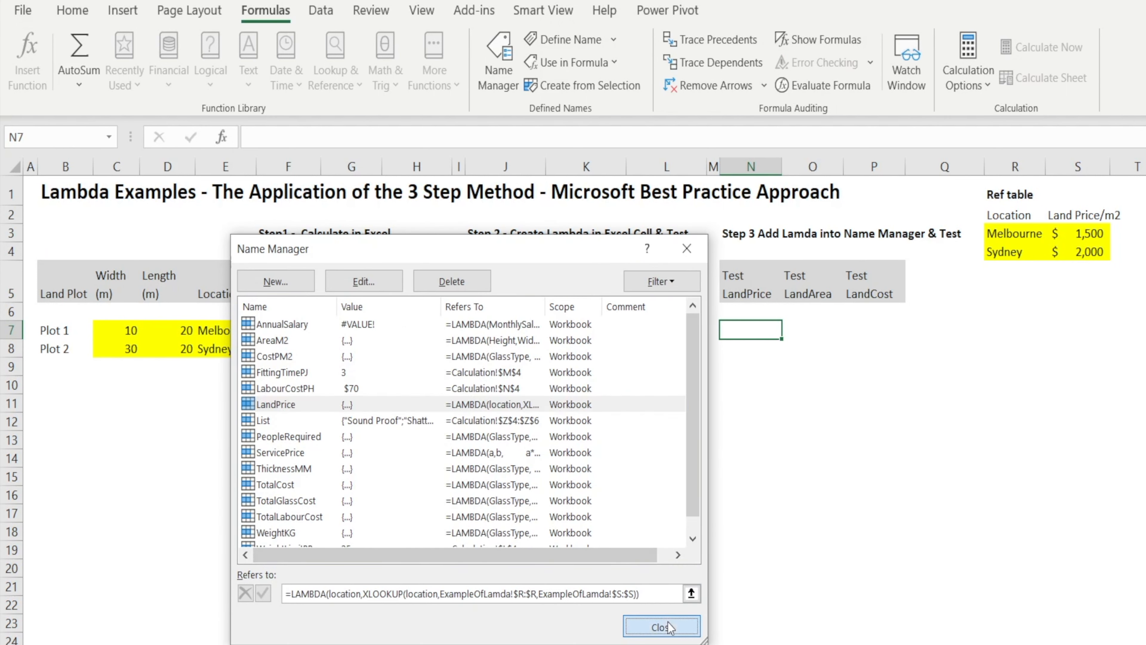
left_click(662, 627)
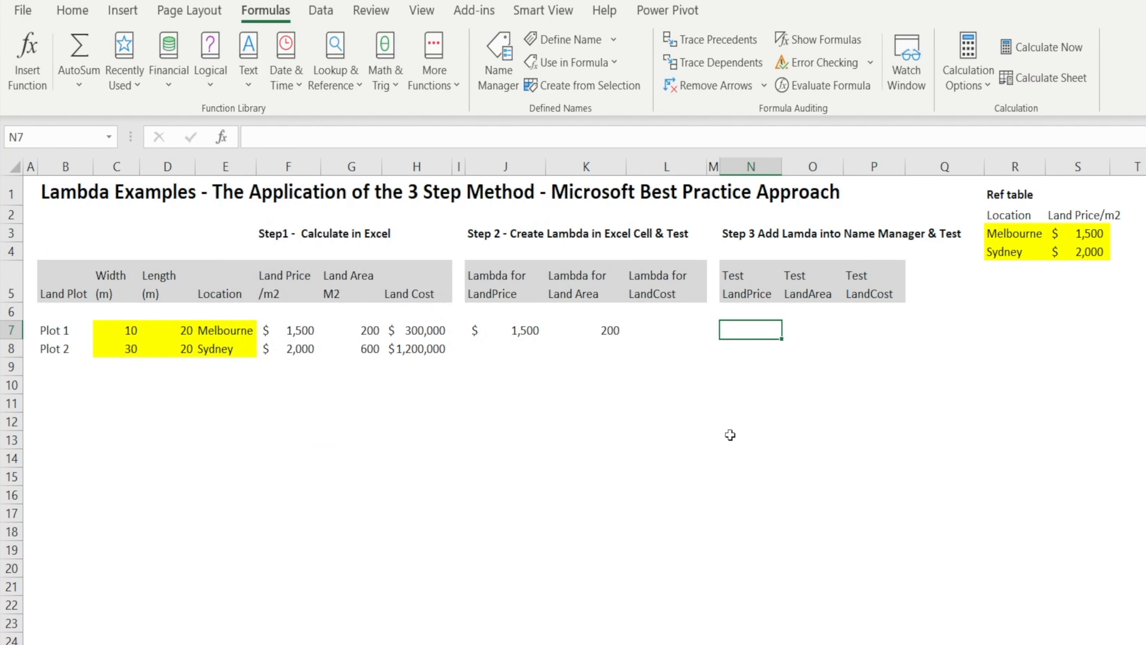
Test the named function by entering =LandPrice(E7) in cell N7.
type("=land")
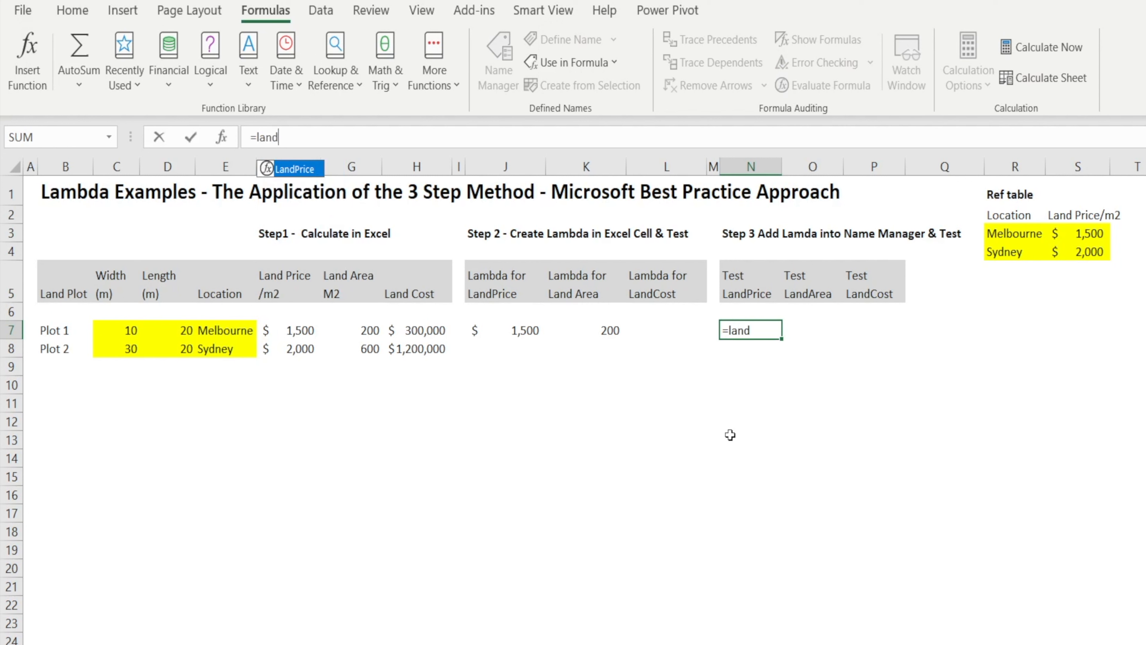
type("price(")
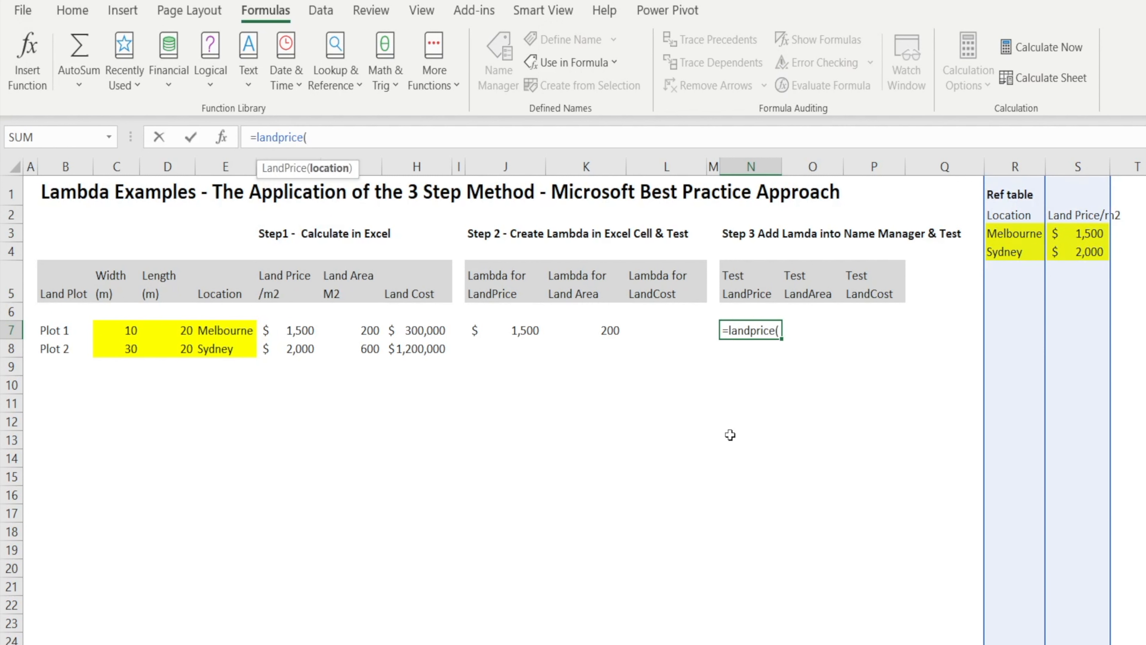
left_click(221, 331)
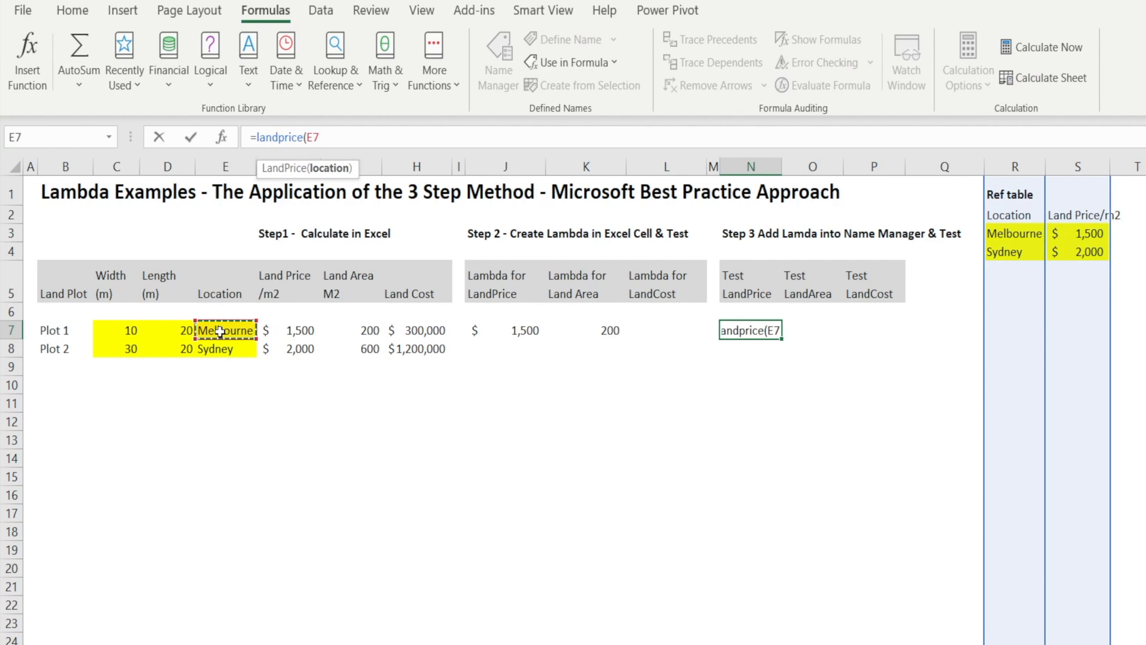
type(")")
key("Return")
key("Up")
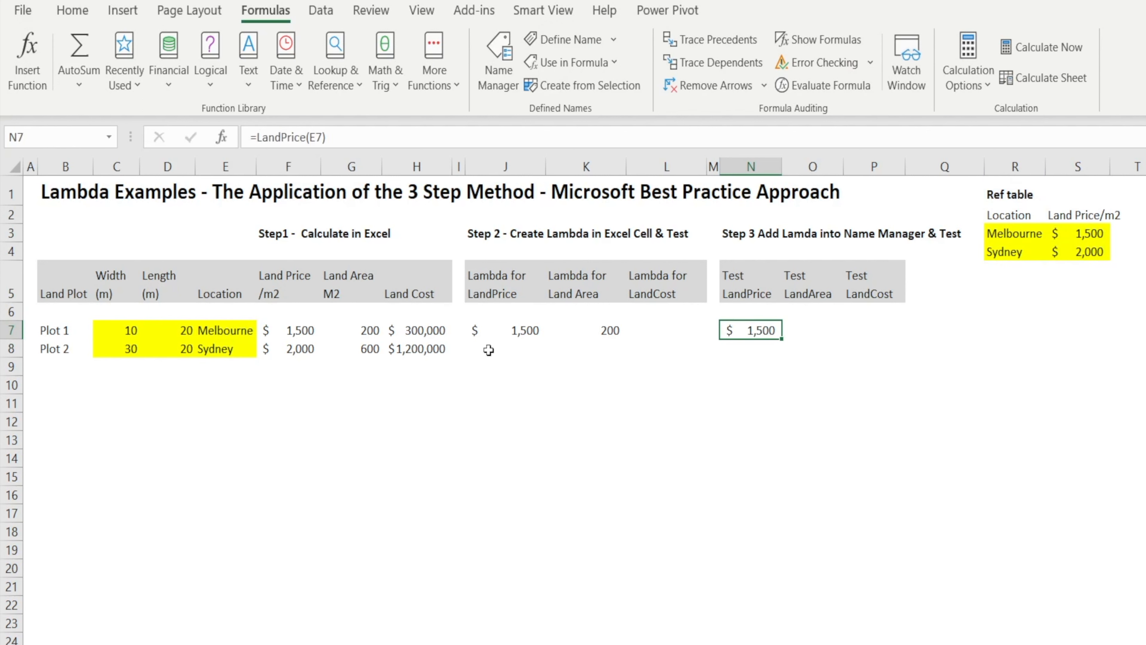
Copy the LAMBDA part of K7's formula without the (C7,D7) test arguments, leaving the cell unchanged.
left_click(811, 330)
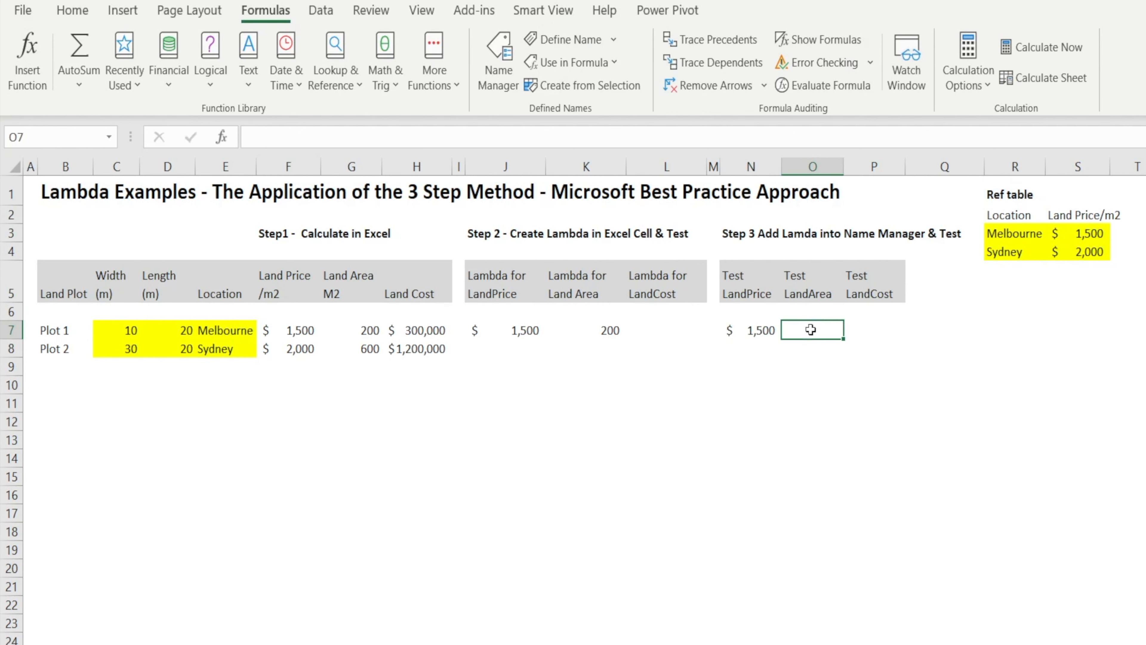
left_click(569, 332)
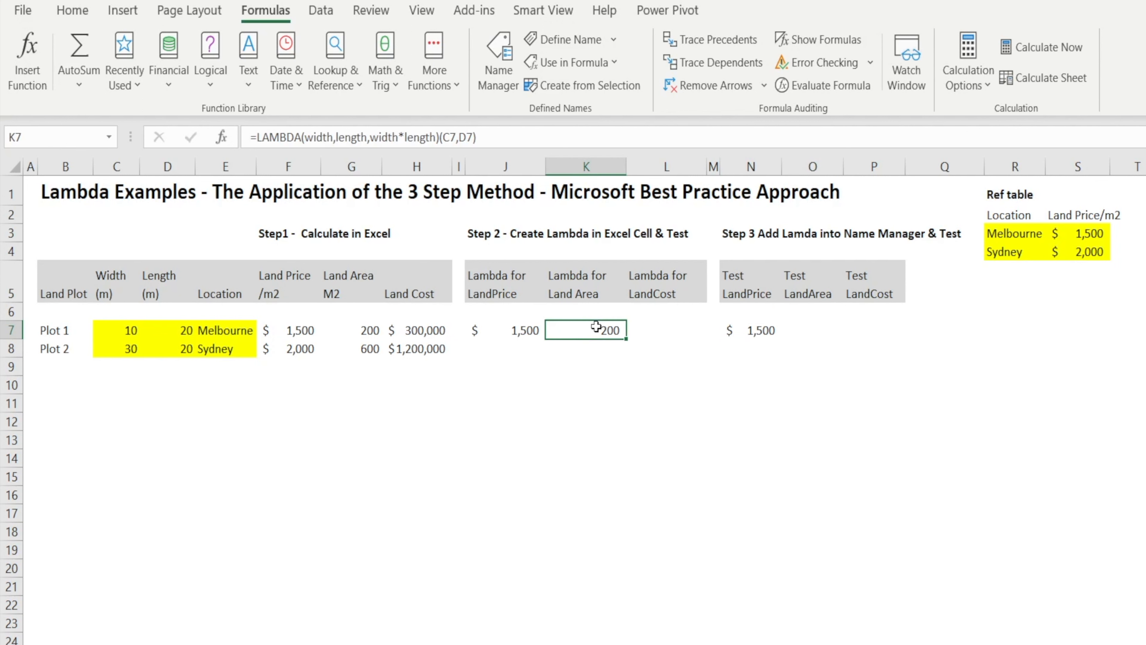
left_click(441, 138)
left_click_drag(442, 137, 252, 139)
key("ctrl+c")
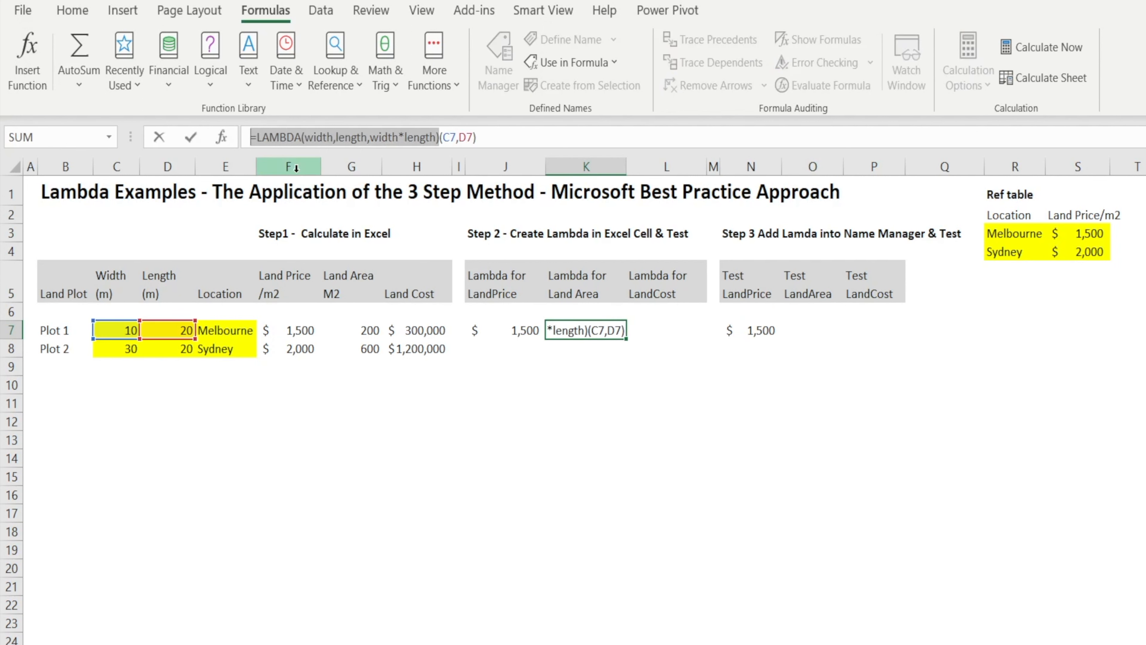
key("Escape")
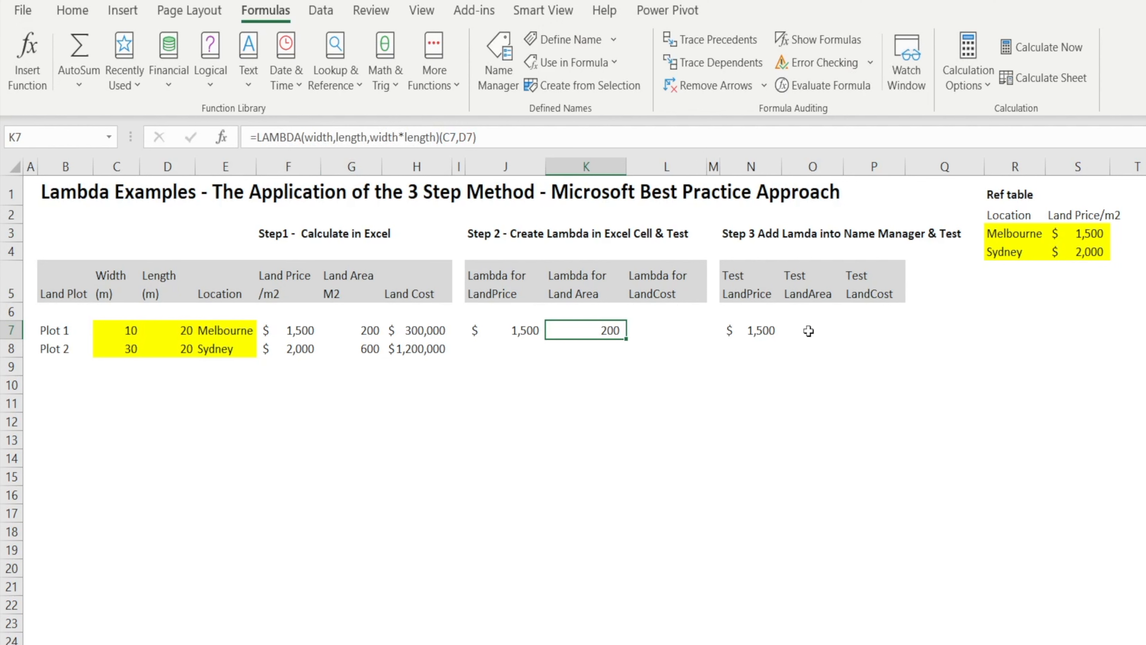
Define a workbook-scoped name LandArea that refers to the copied =LAMBDA(width,length,width*length).
left_click(808, 331)
left_click(498, 68)
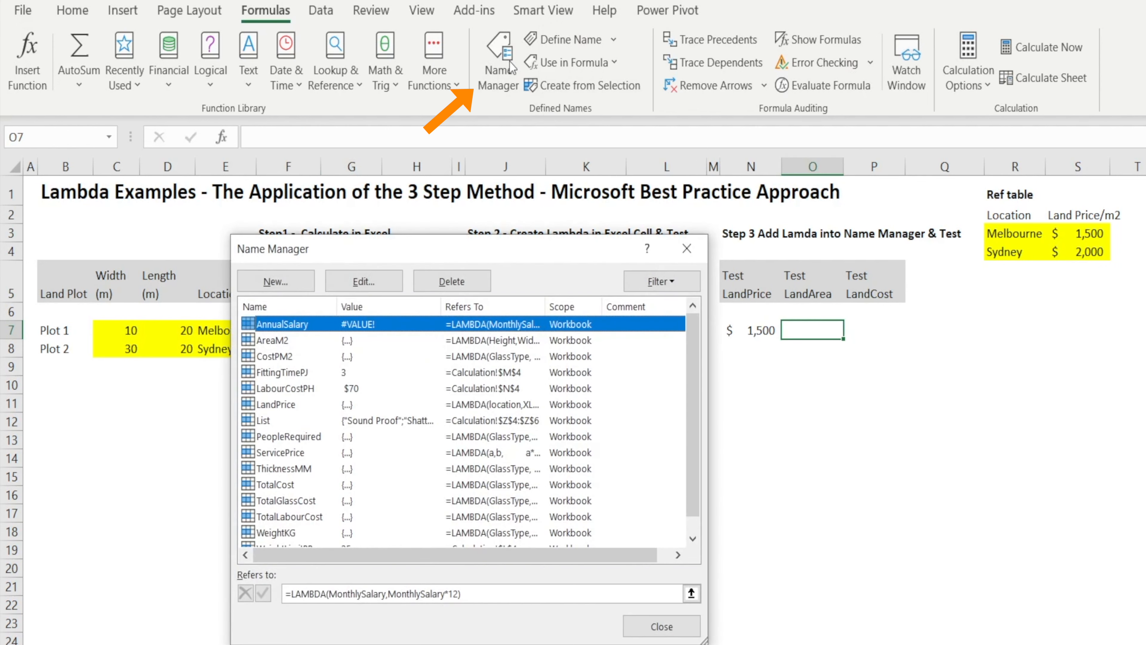
left_click(292, 280)
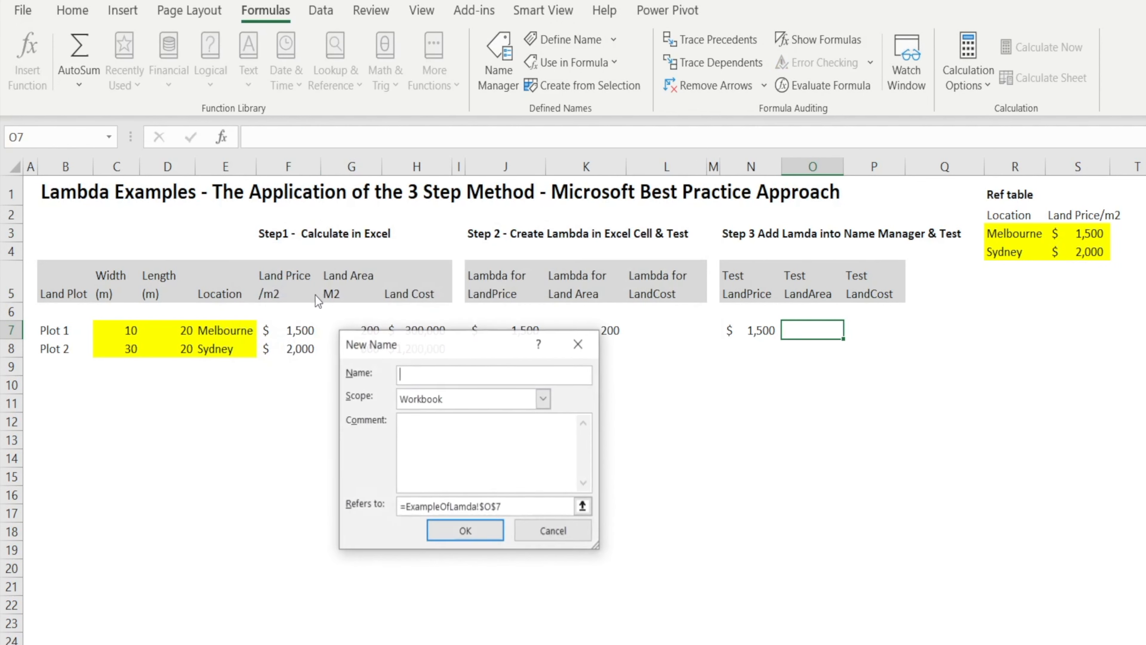
type("LandArea")
left_click_drag(515, 507, 398, 506)
key("ctrl+v")
left_click(464, 532)
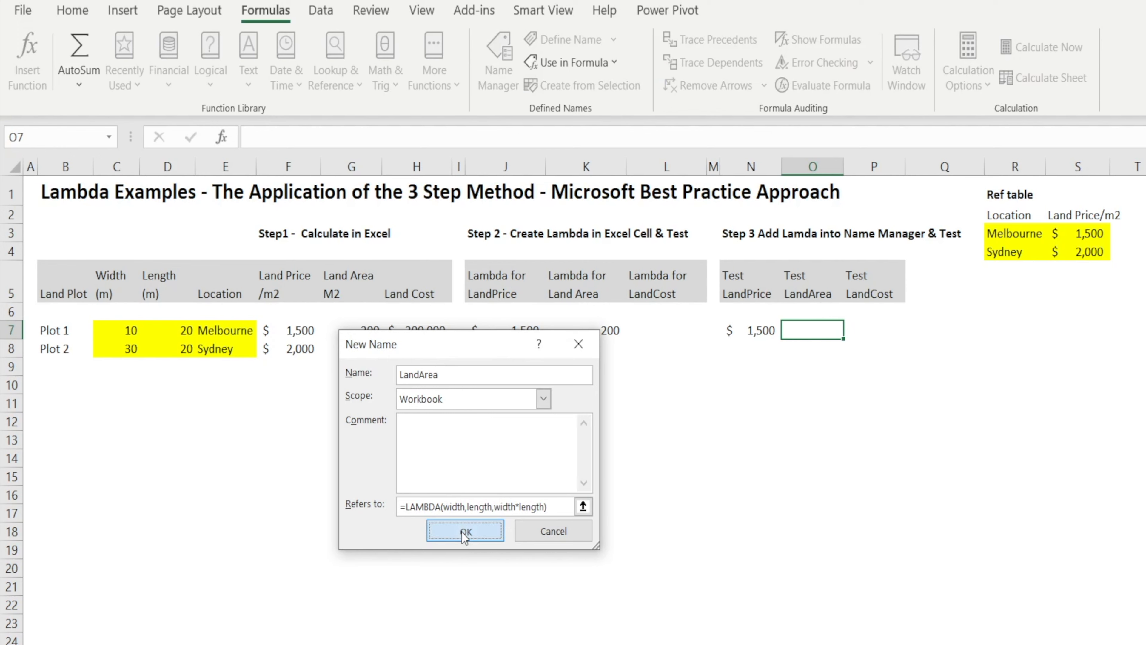
left_click(645, 629)
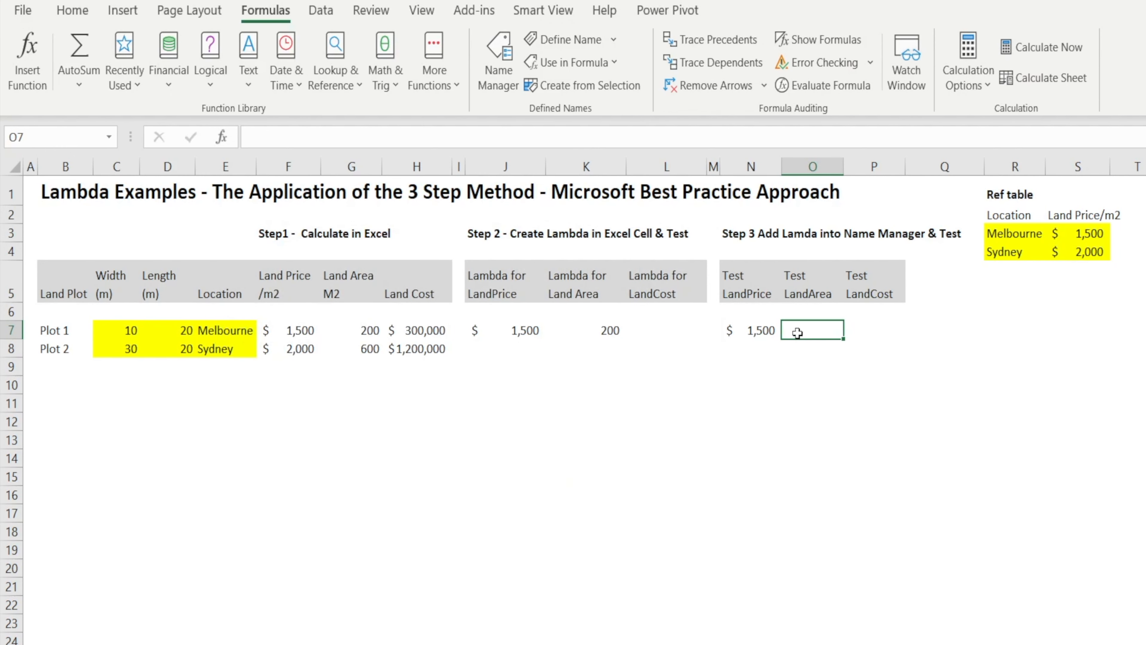
Test the named function by entering =LandArea(C7,D7) in cell O7 and compare it with K7.
type("=LandArea(")
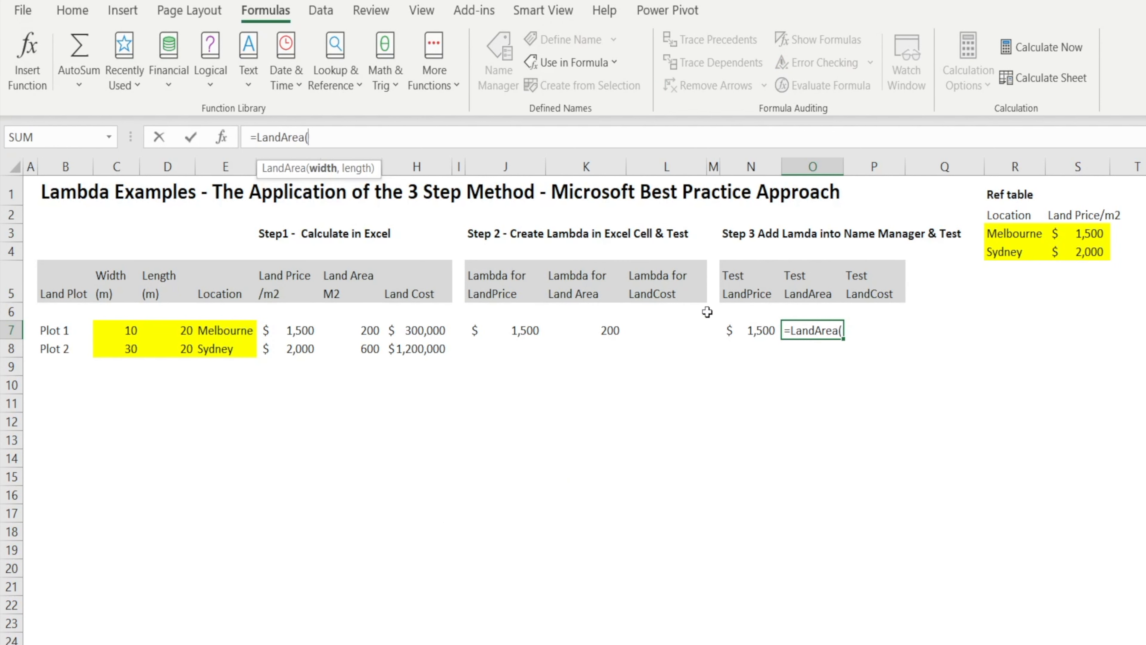
left_click(96, 333)
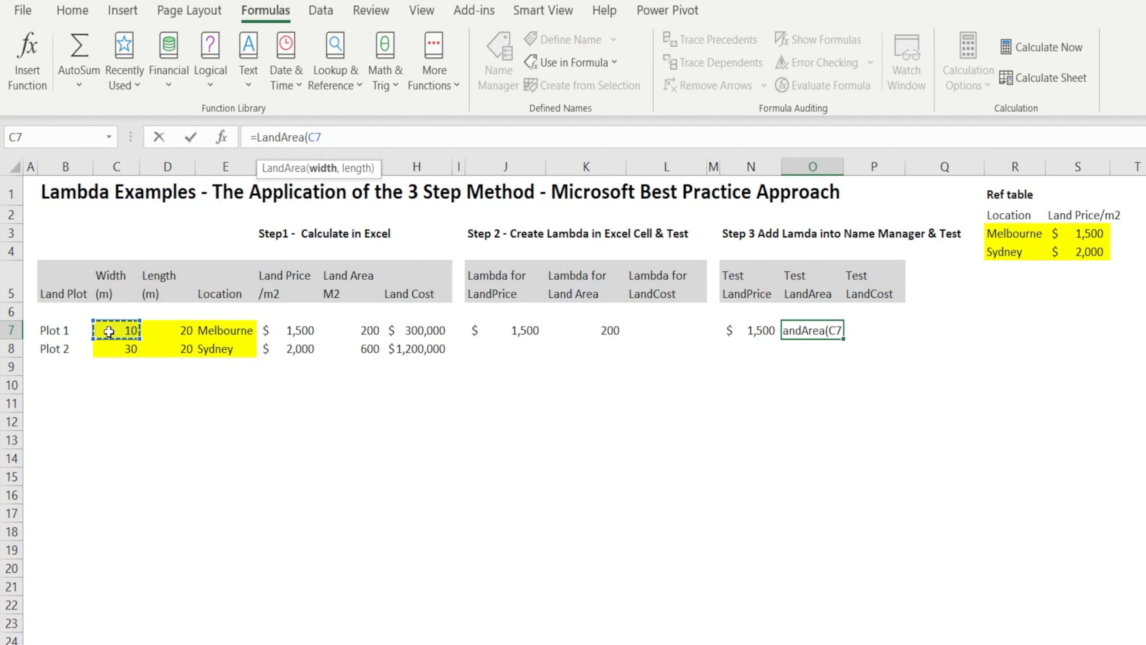
type(",")
left_click(178, 333)
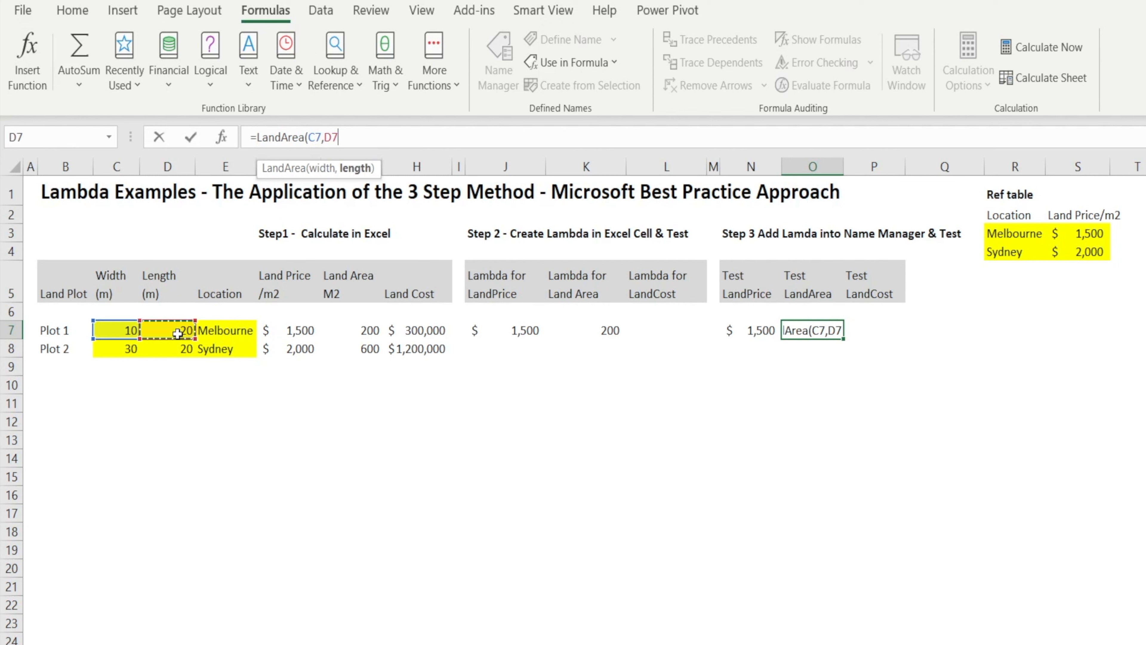
type(")")
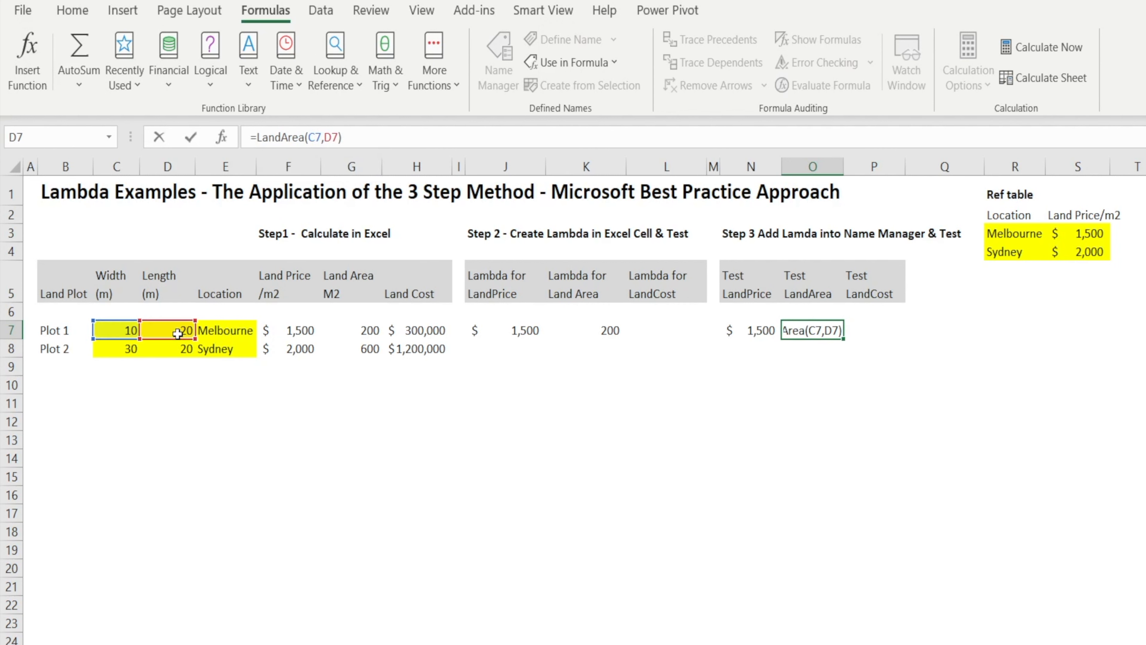
key("Return")
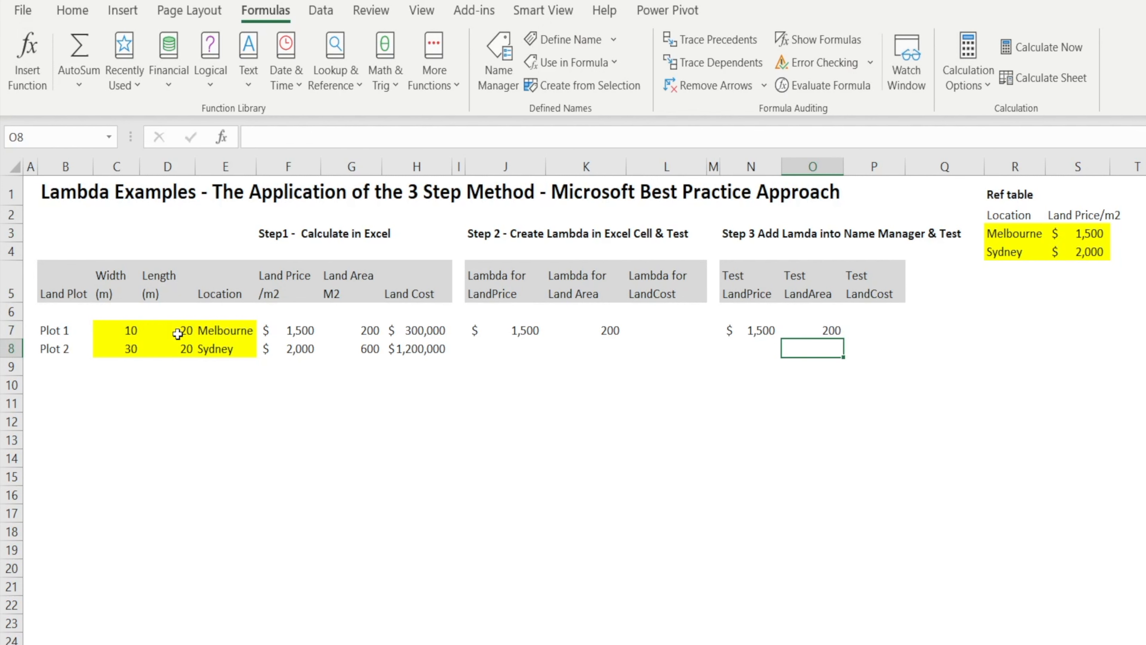
key("Up")
left_click(598, 324)
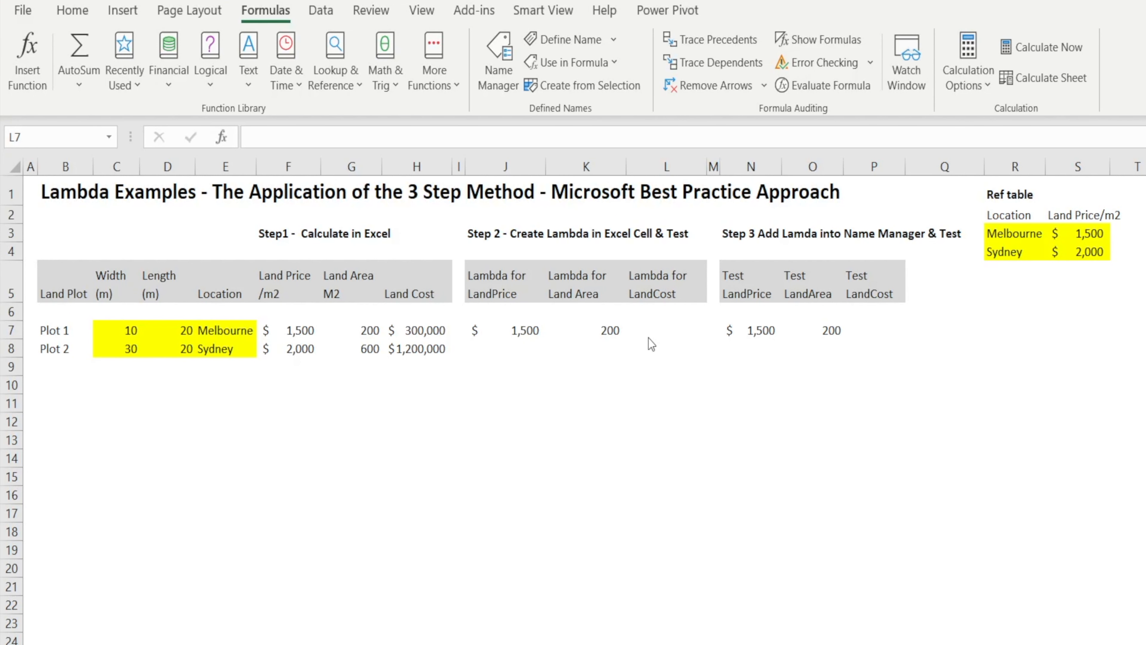
Start a land cost LAMBDA formula in cell L7 with the parameters width, length and location.
left_click(655, 330)
type("=lambda(")
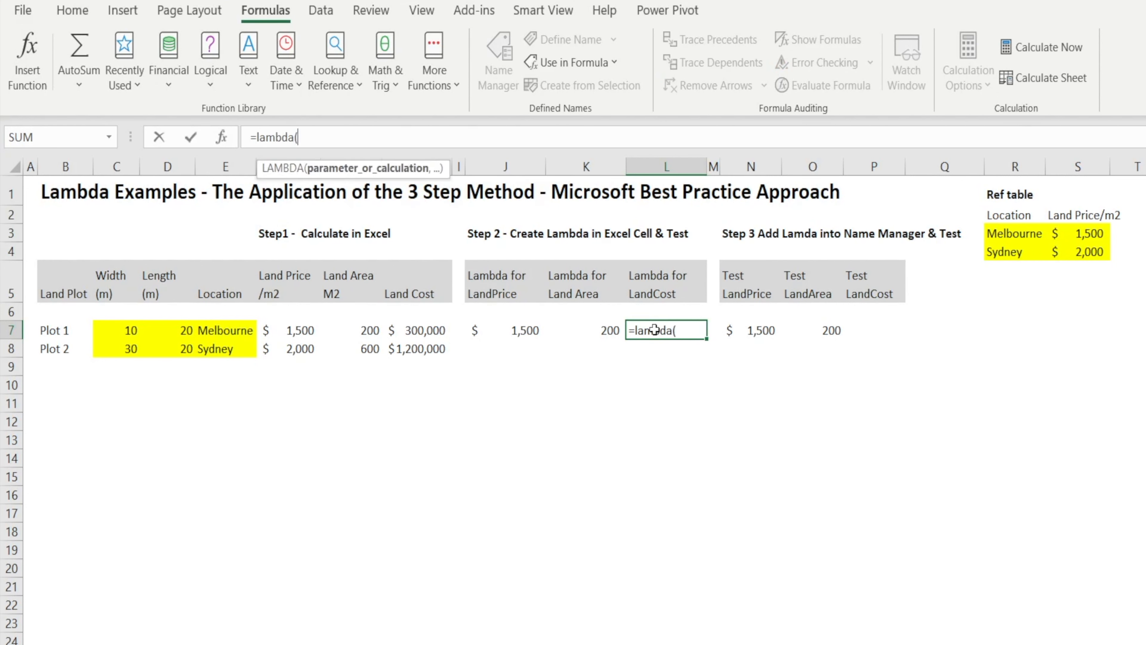
type("width,")
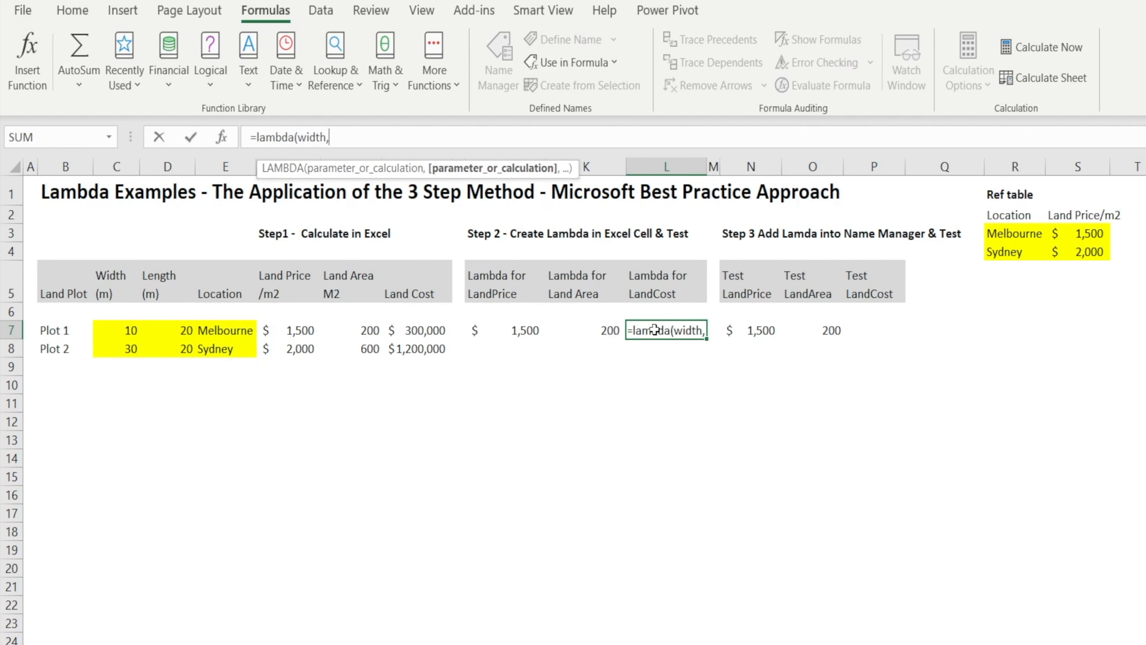
type("length,")
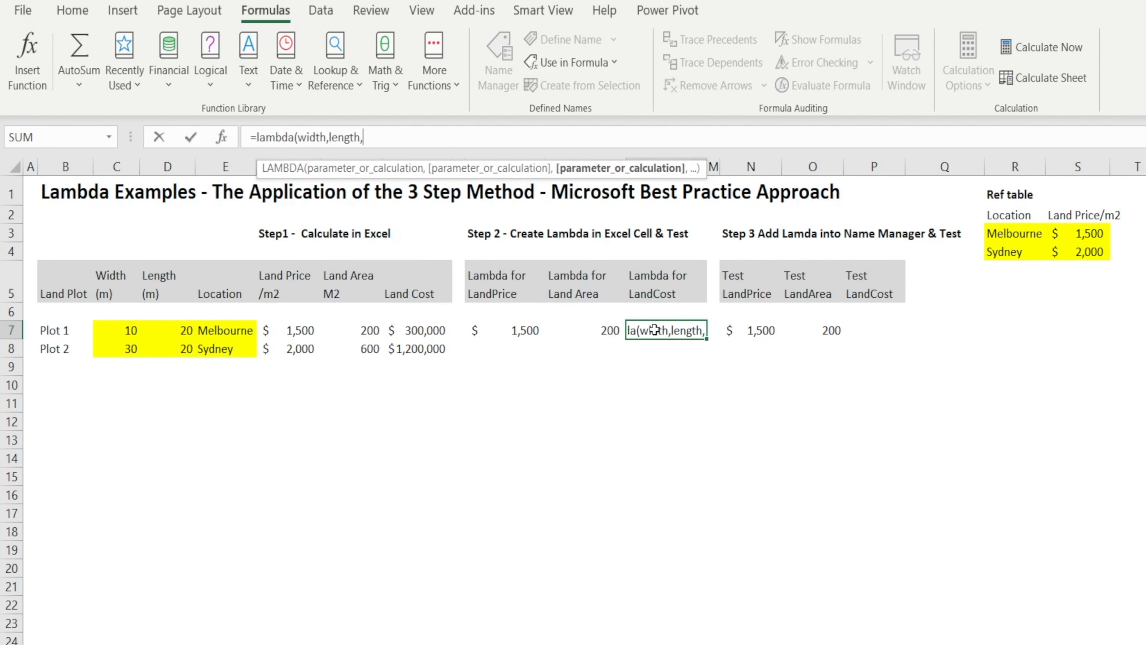
type("location,")
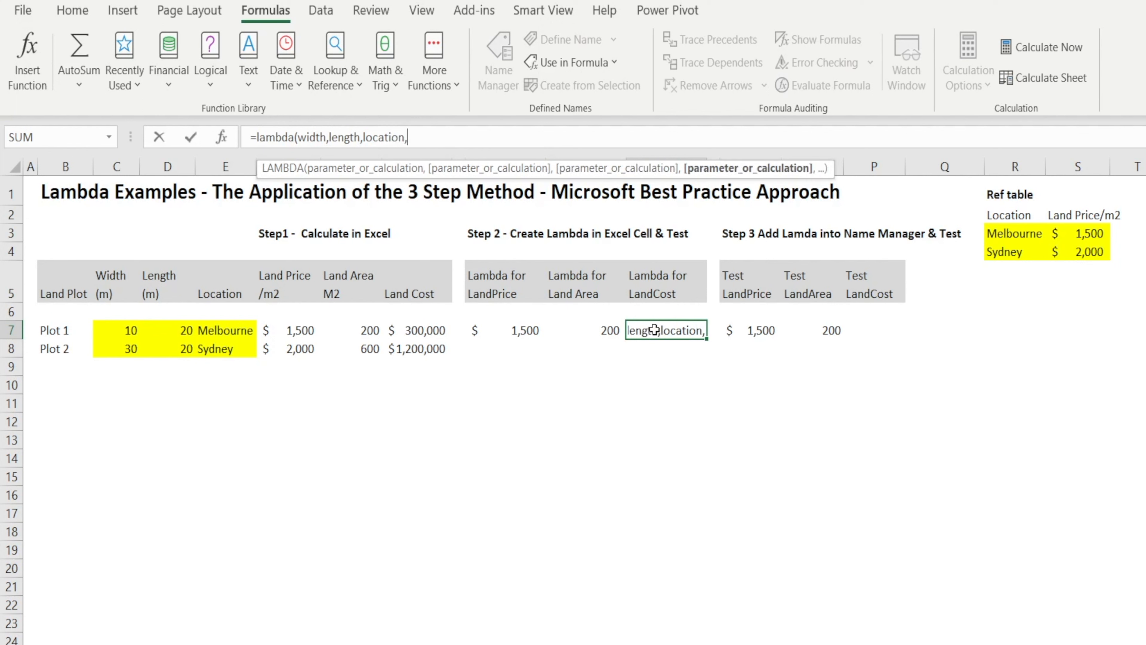
type("landprice")
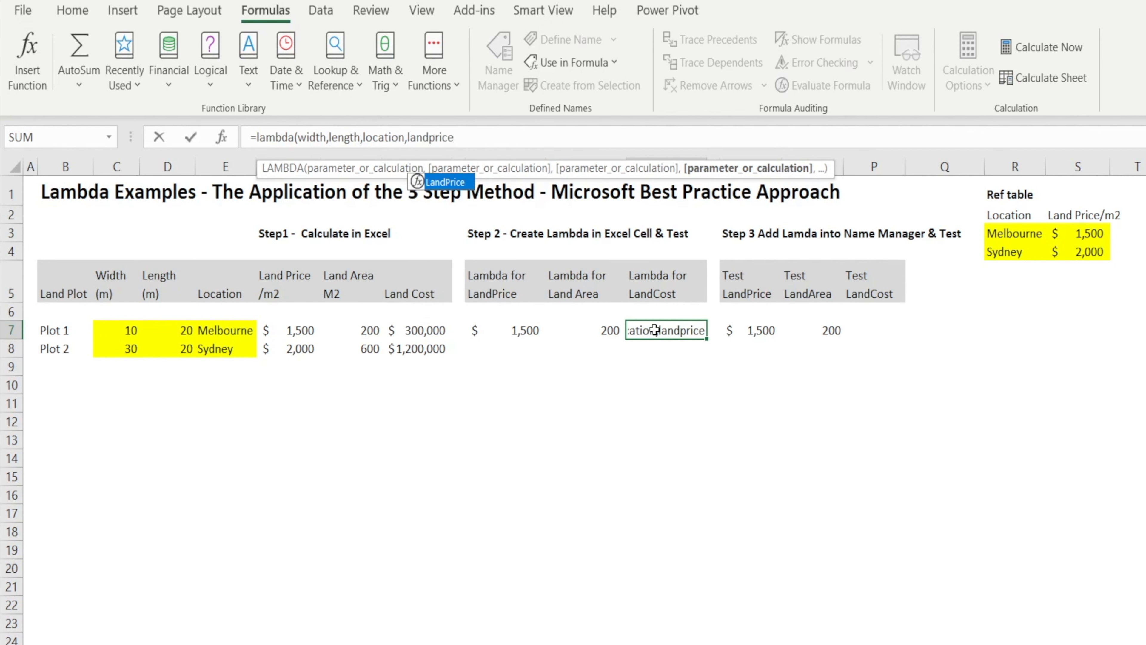
type("(")
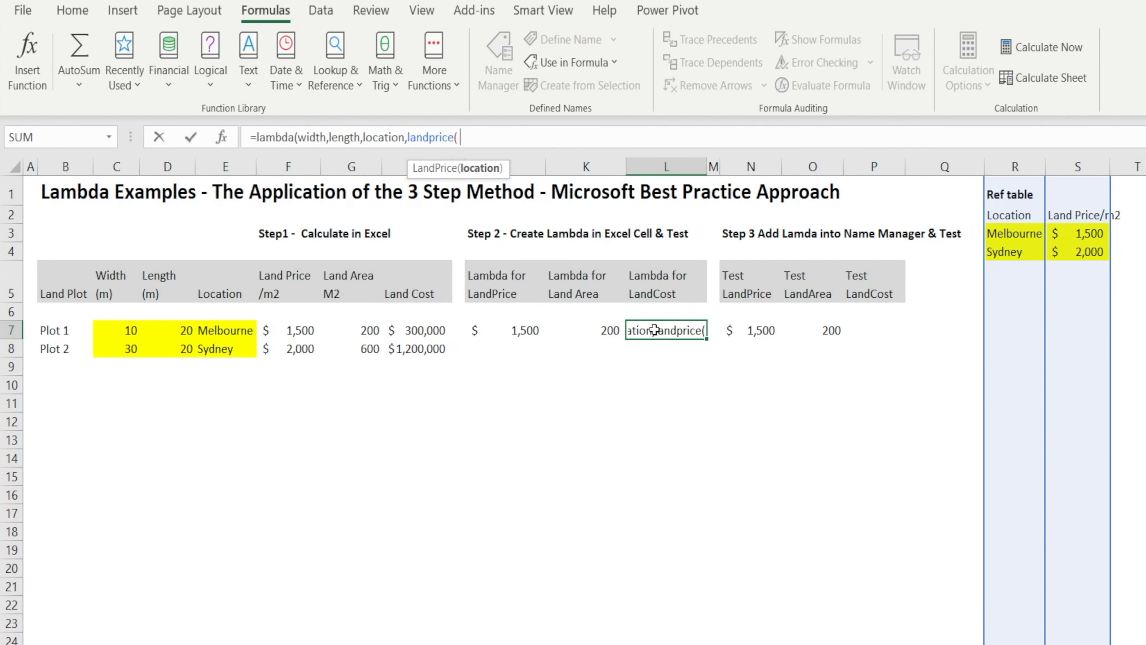
type("location)")
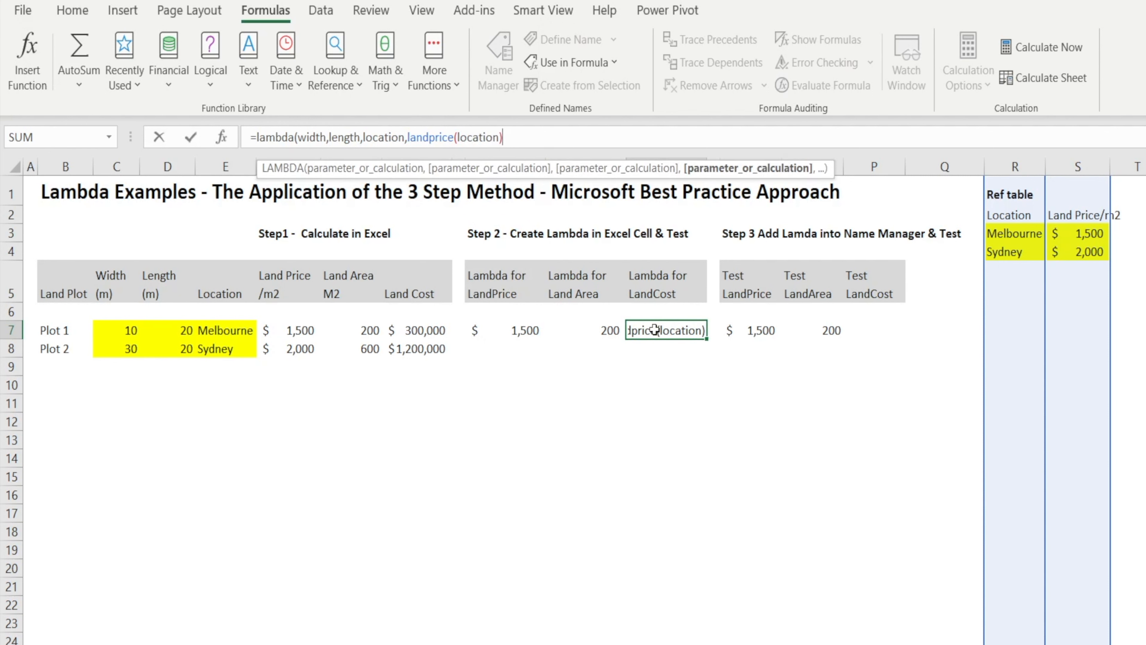
type("*landarea")
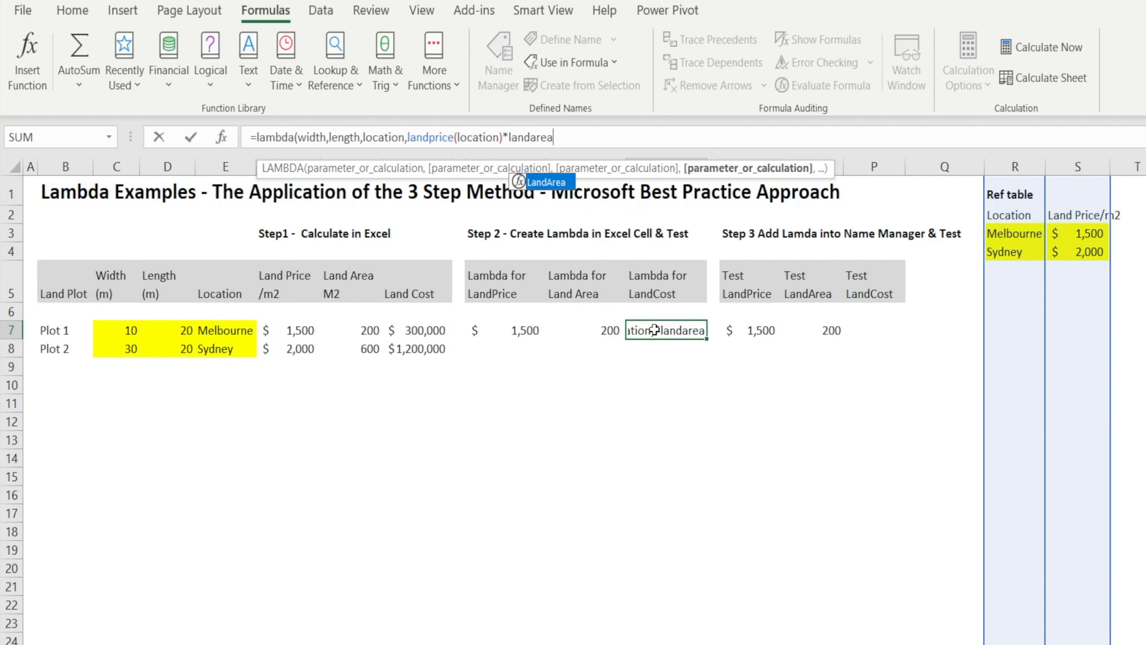
type("(")
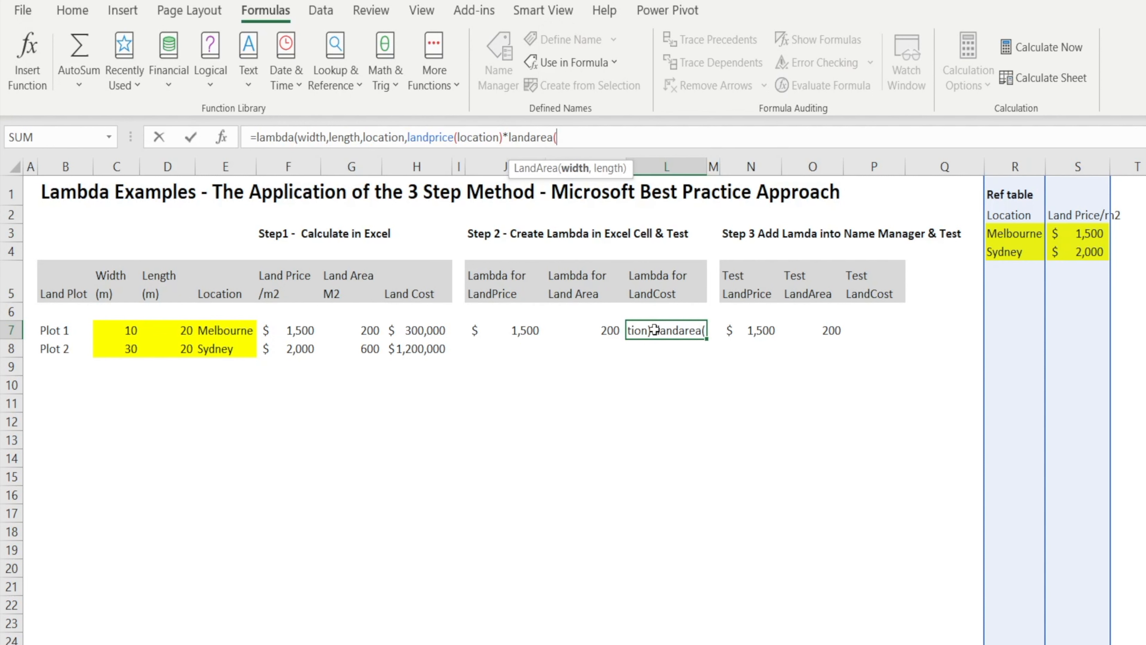
type("width,leg")
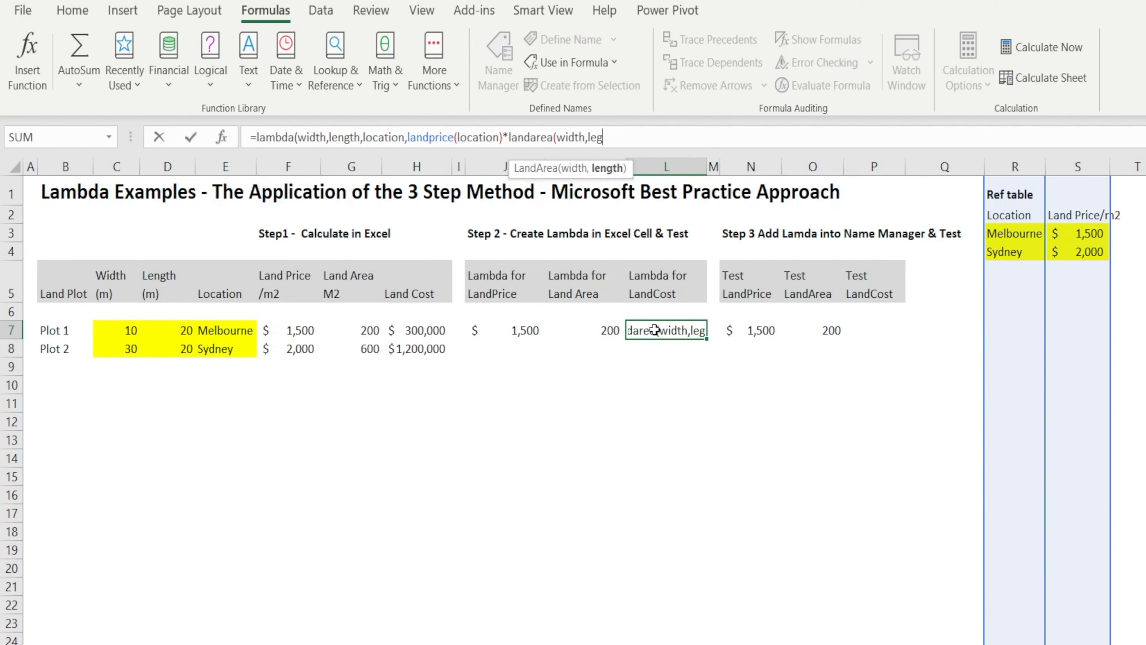
Complete the L7 LAMBDA with the calculation LandPrice(location)*LandArea(width,length) and enter the formula.
key("BackSpace")
type("ngth")
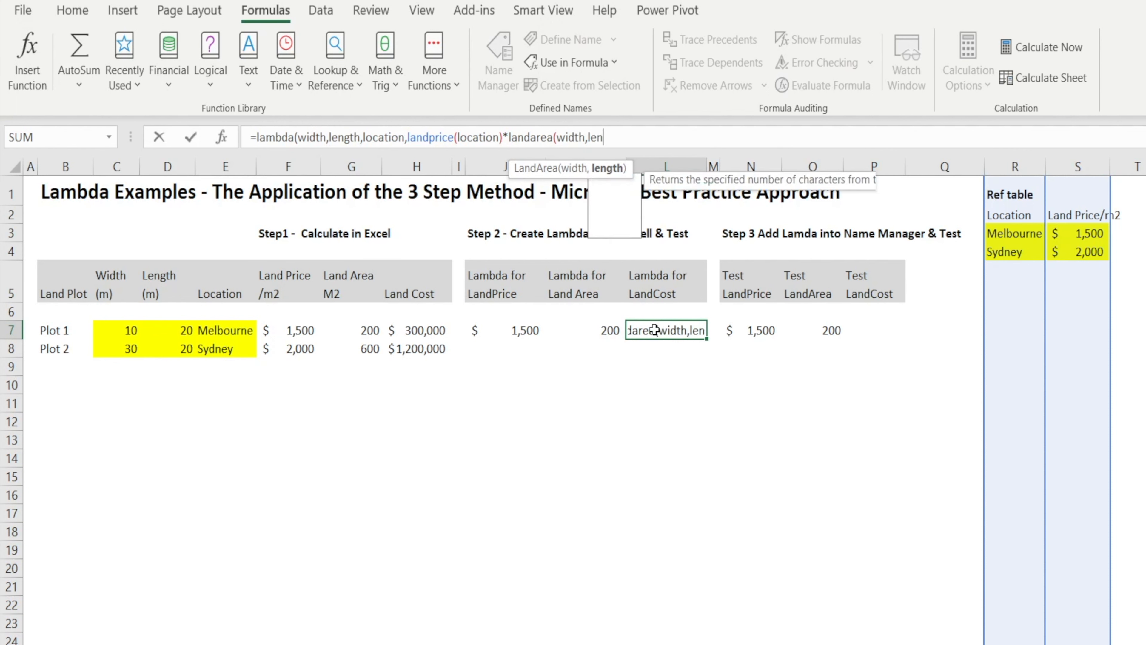
type(")")
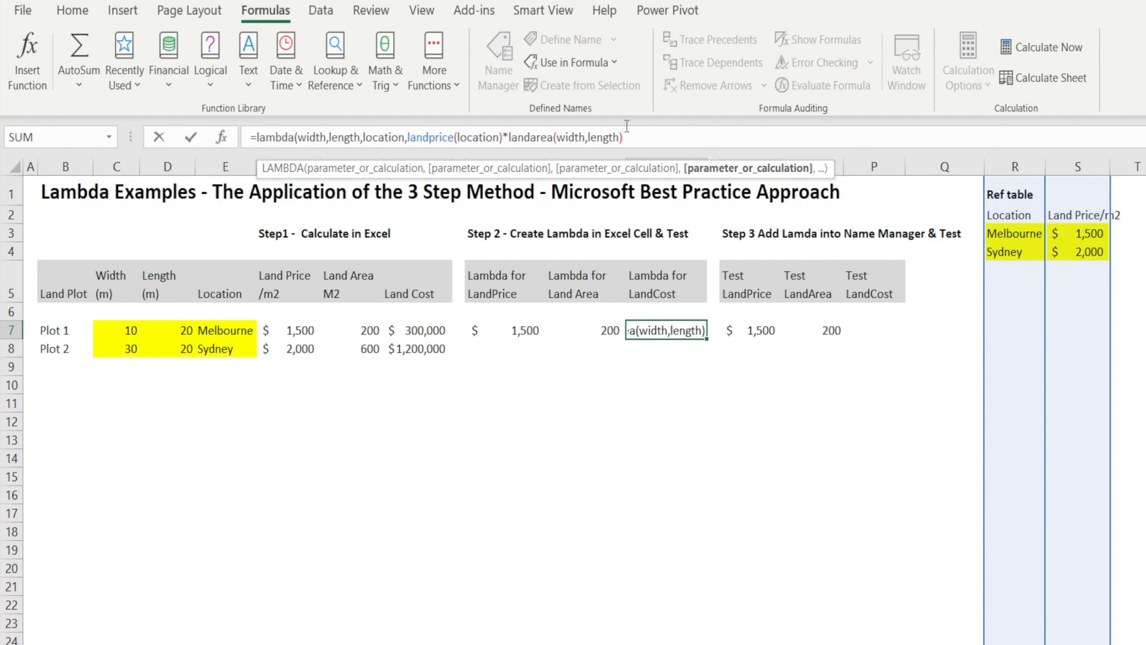
type(")")
key("Return")
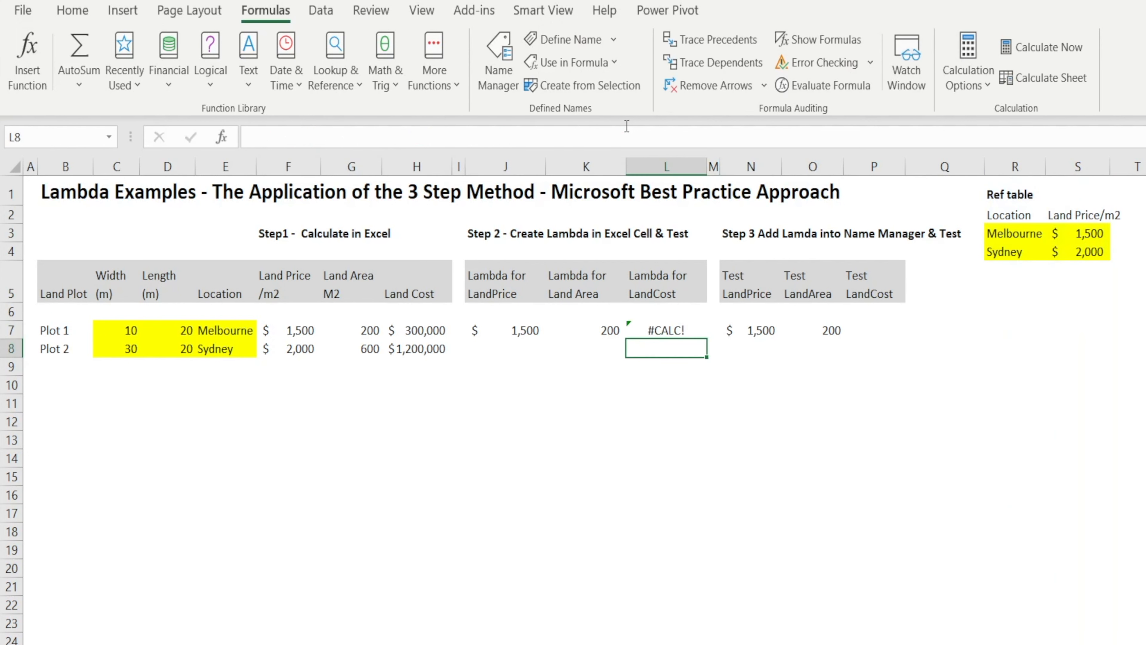
Test the land cost LAMBDA in L7 by appending Plot 1's arguments (C7,D7,E7), and compare it with H7.
key("Up")
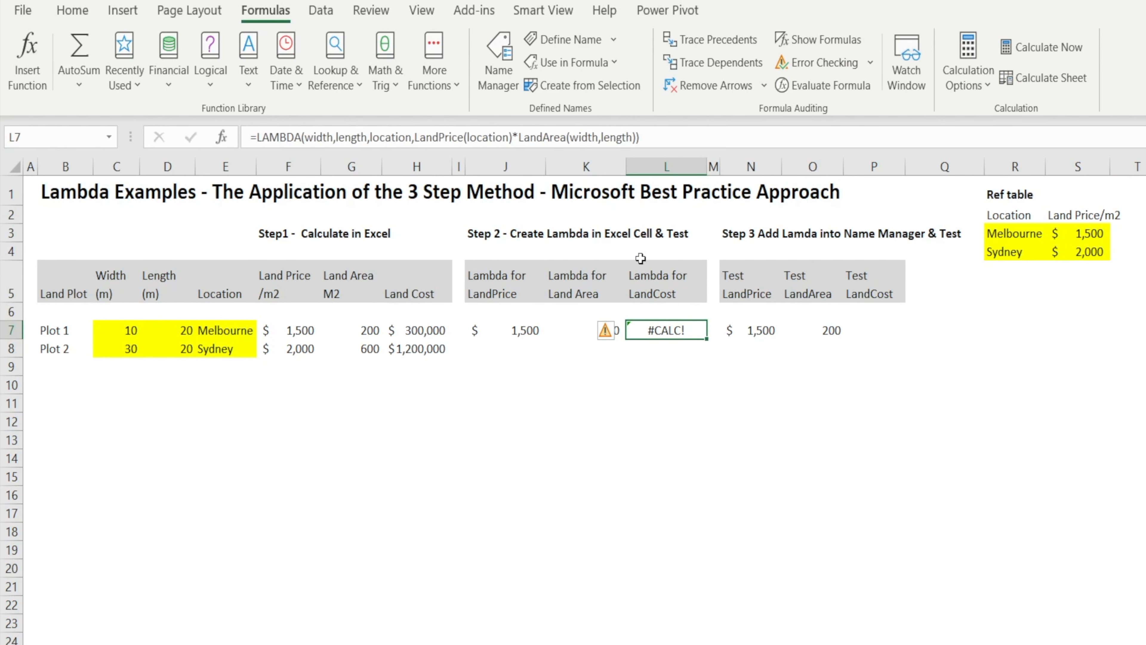
left_click(666, 140)
type("(")
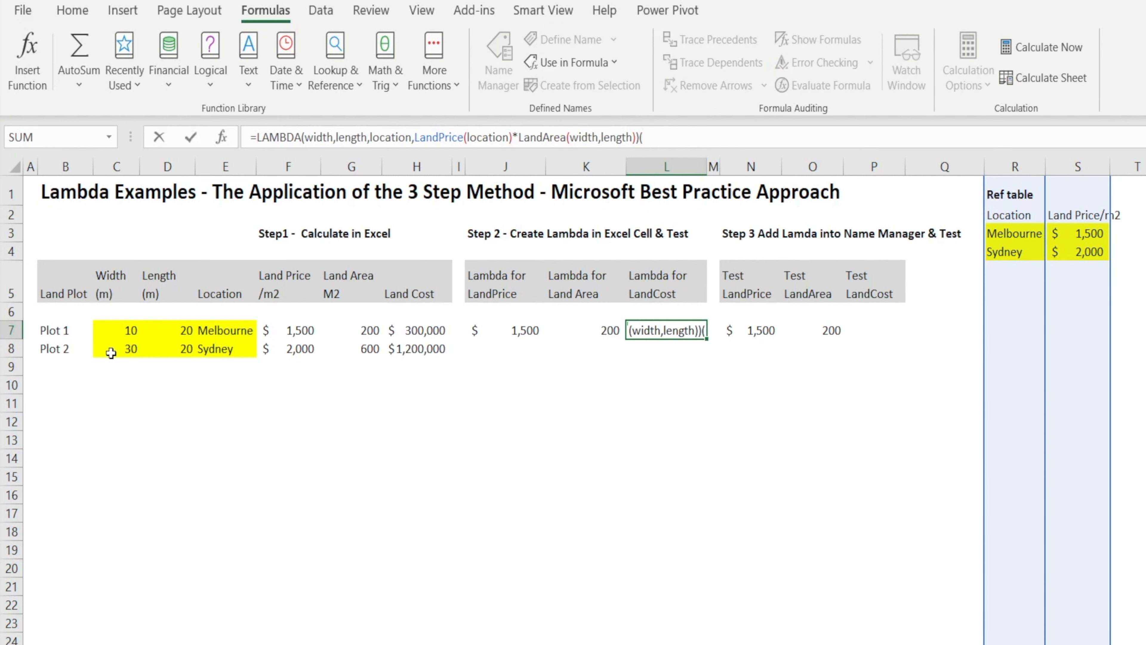
left_click(118, 332)
type(",")
left_click(171, 331)
type(",")
left_click(220, 328)
type(")")
key("Return")
key("Up")
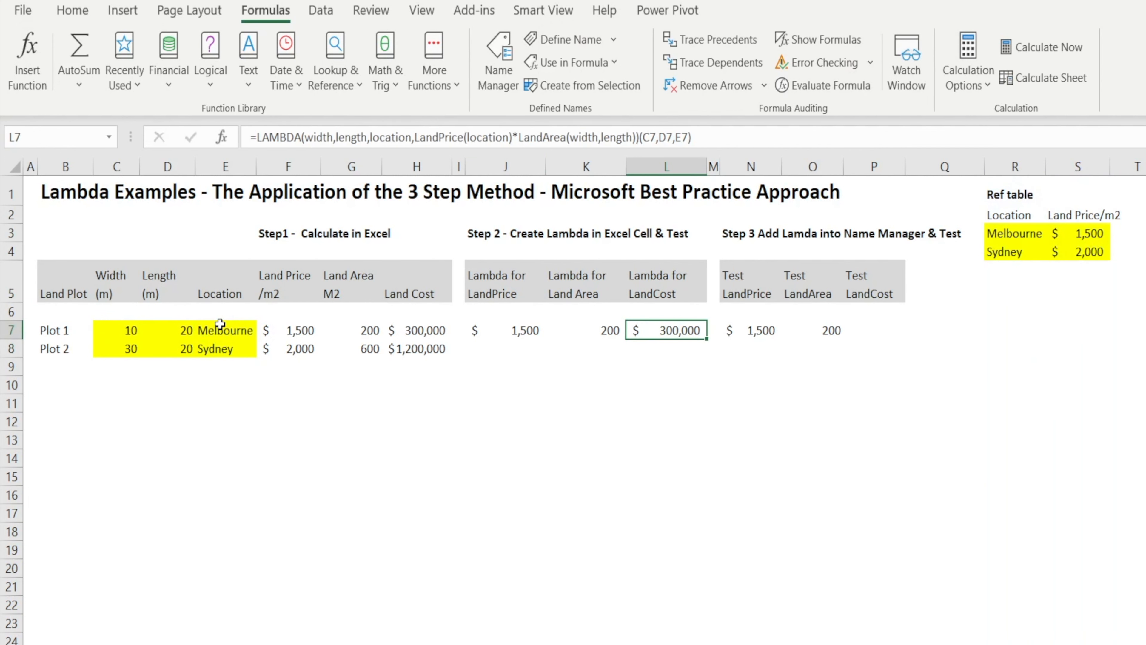
left_click(408, 335)
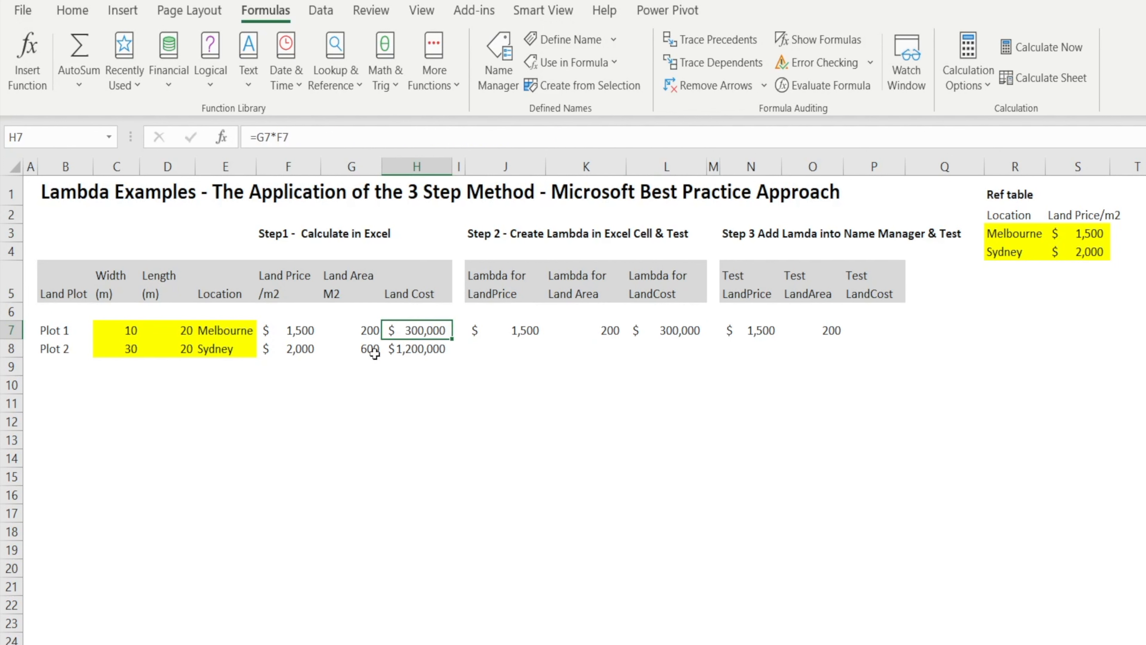
left_click(661, 329)
Copy the LAMBDA part of L7's formula without the (C7,D7,E7) test arguments, leaving the cell unchanged.
left_click(875, 326)
left_click(662, 334)
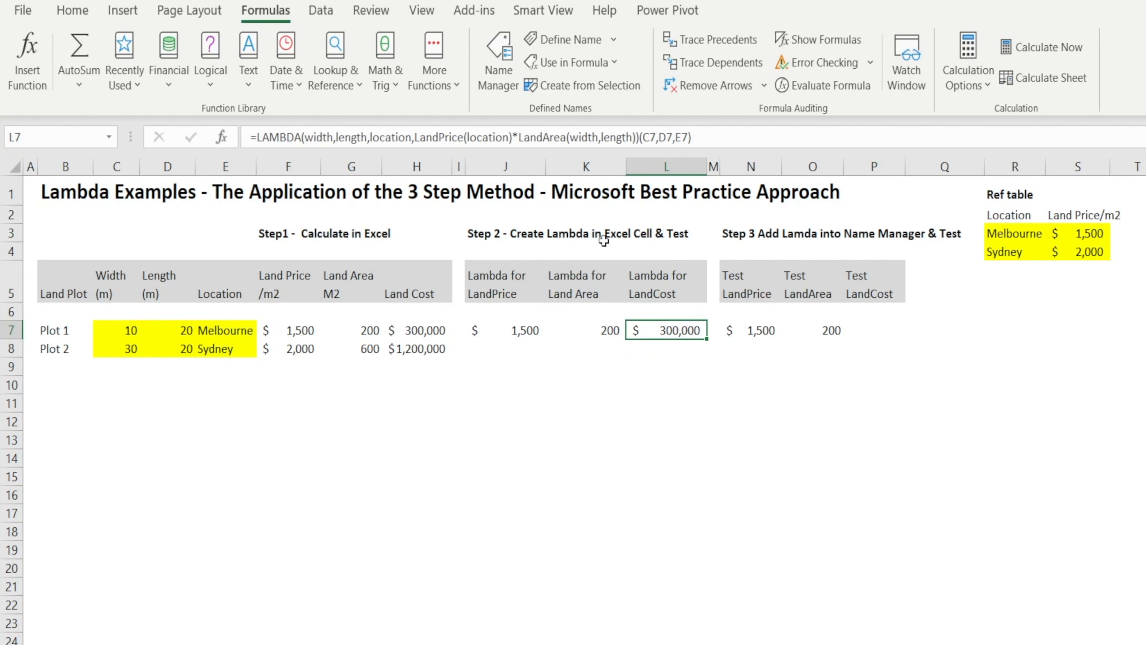
left_click_drag(714, 138, 316, 137)
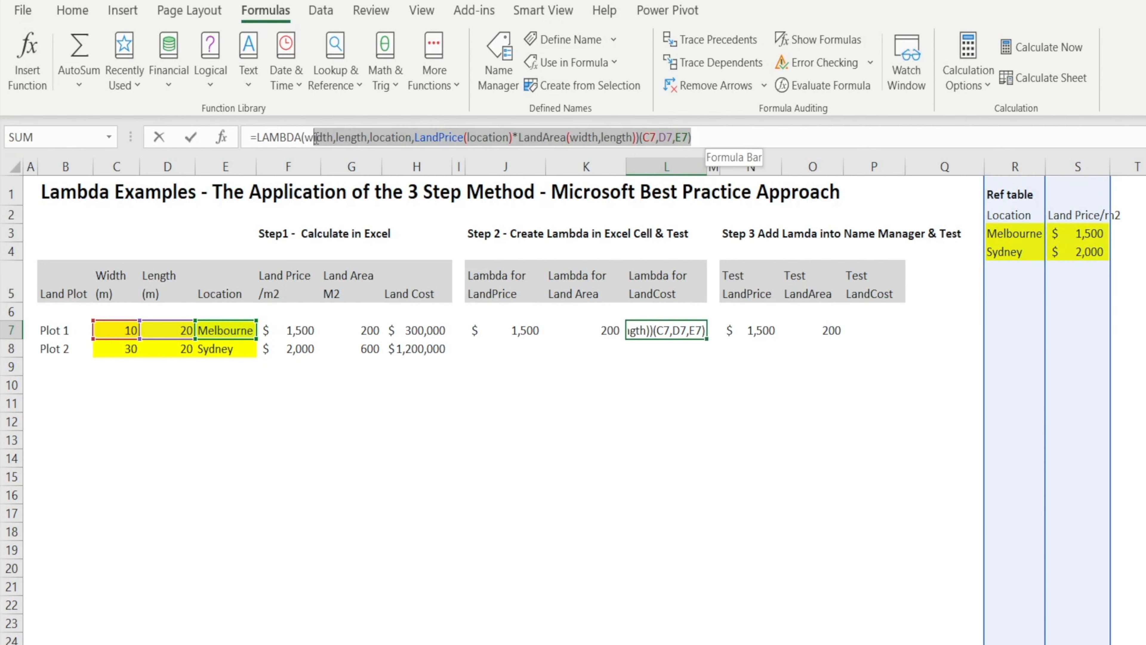
left_click_drag(638, 135, 232, 134)
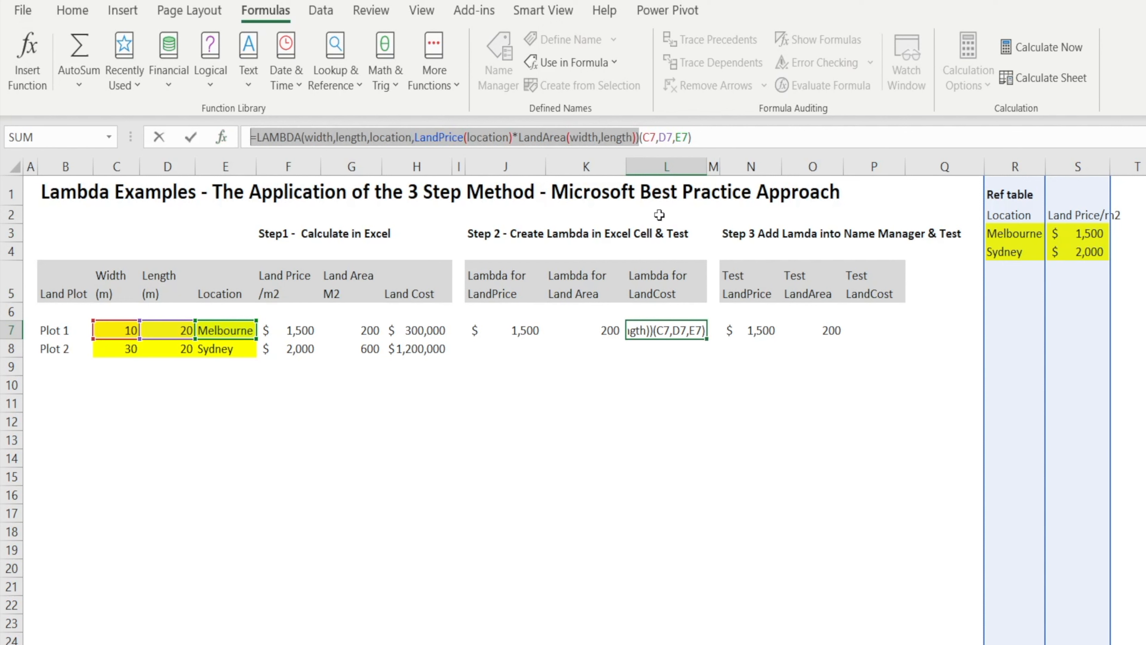
key("ctrl+Return")
left_click(865, 332)
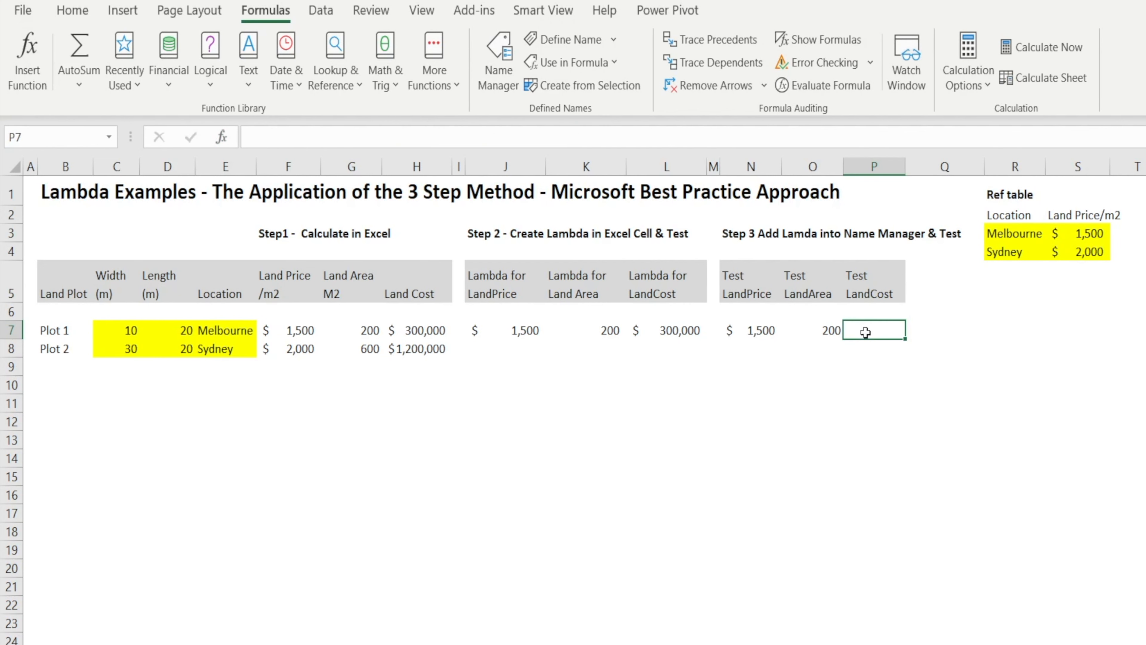
Define a workbook name LandCost that refers to the copied LAMBDA formula =LAMBDA(width,length,location,LandPrice(location)*LandArea(width,length)).
left_click(498, 59)
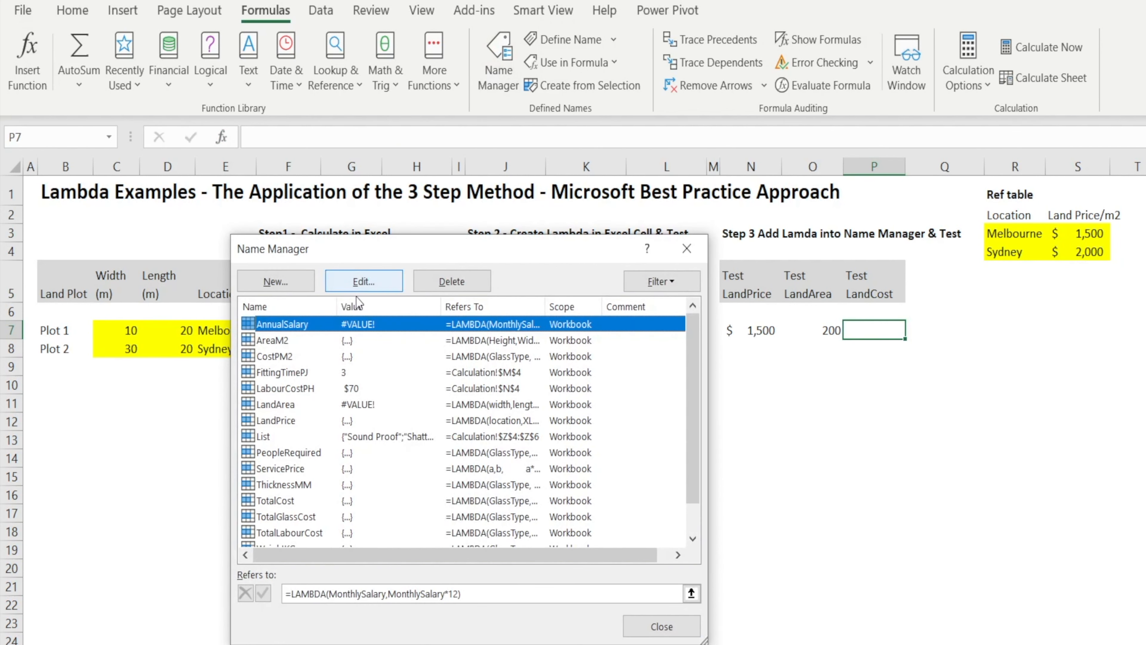
left_click(290, 278)
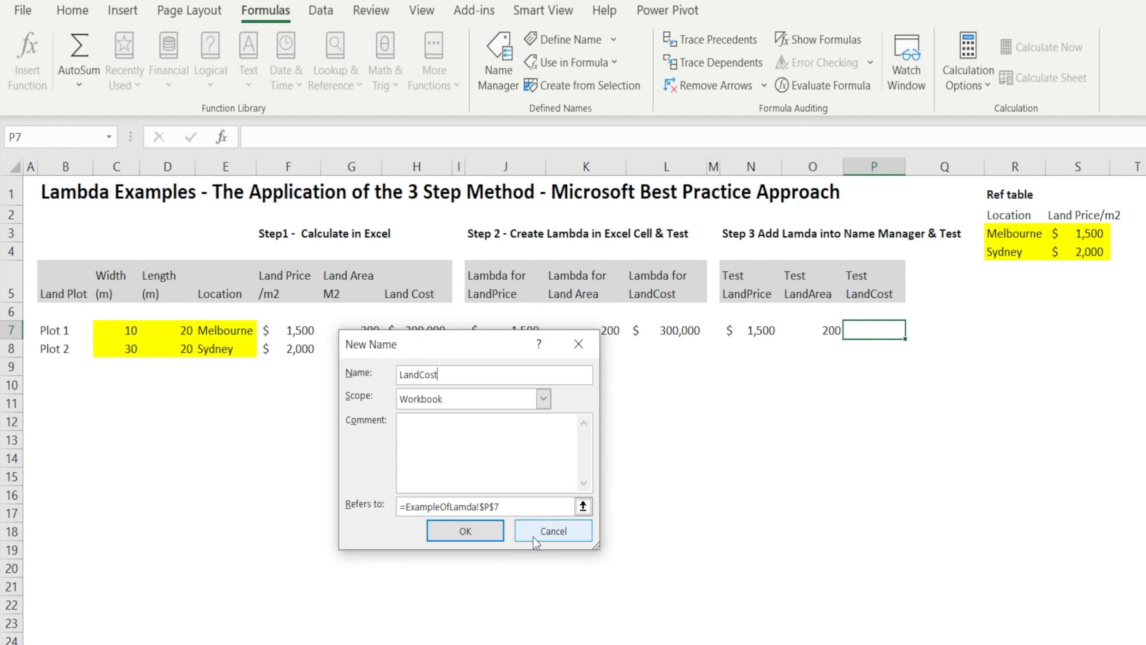
left_click_drag(499, 507, 400, 507)
key("ctrl+v")
left_click(424, 526)
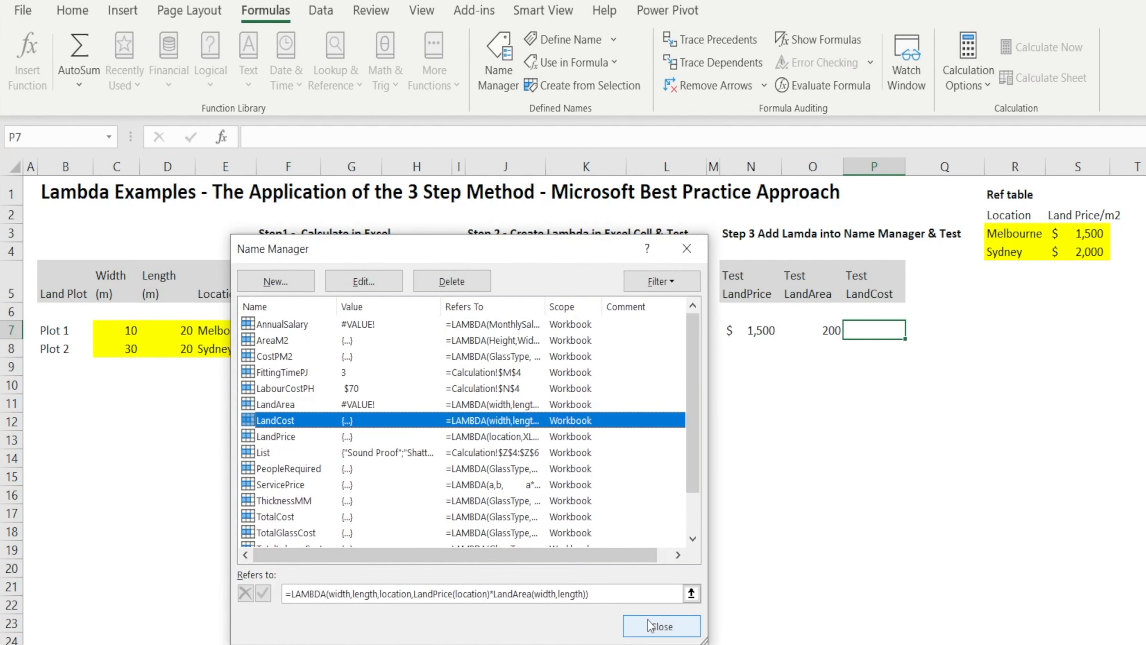
left_click(650, 632)
Test the named function by entering =LandCost(C7,D7,E7) in P7, and compare it with the calculated land cost in H7.
left_click(306, 143)
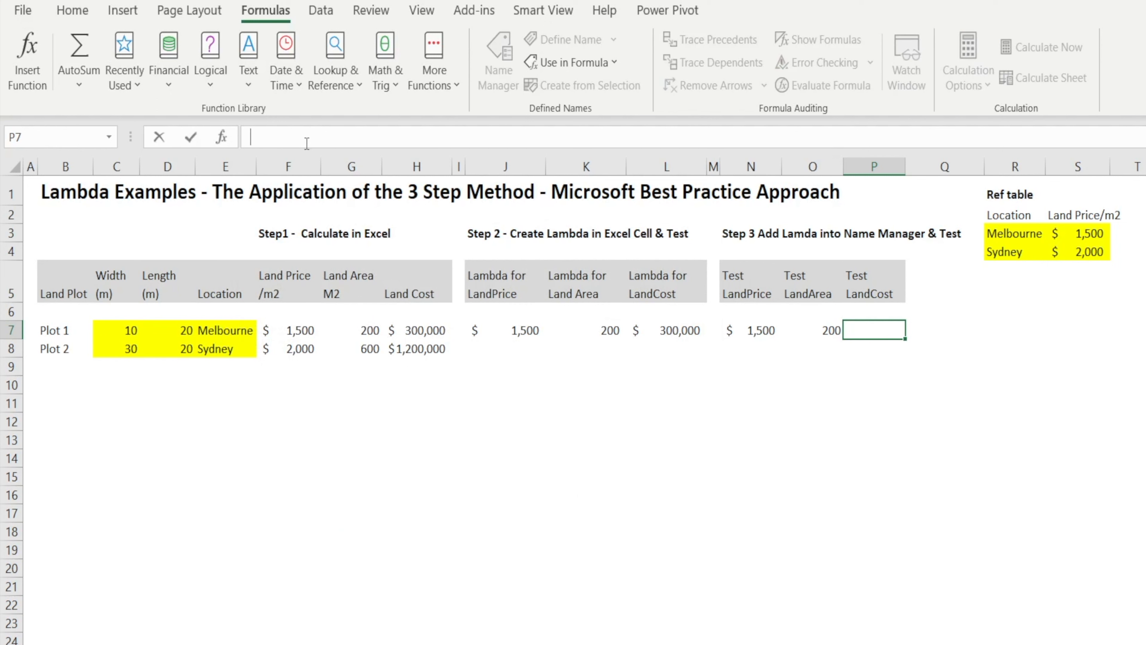
type("=LandCost(")
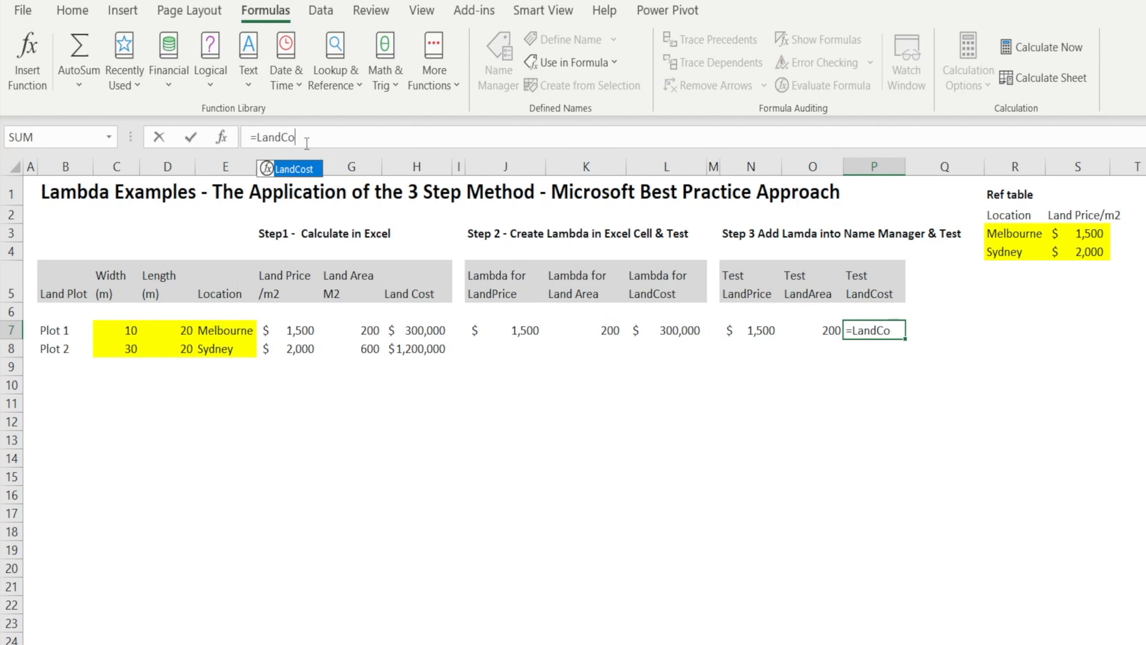
left_click(112, 330)
type(",")
left_click(185, 330)
type(",")
left_click(231, 331)
type(")")
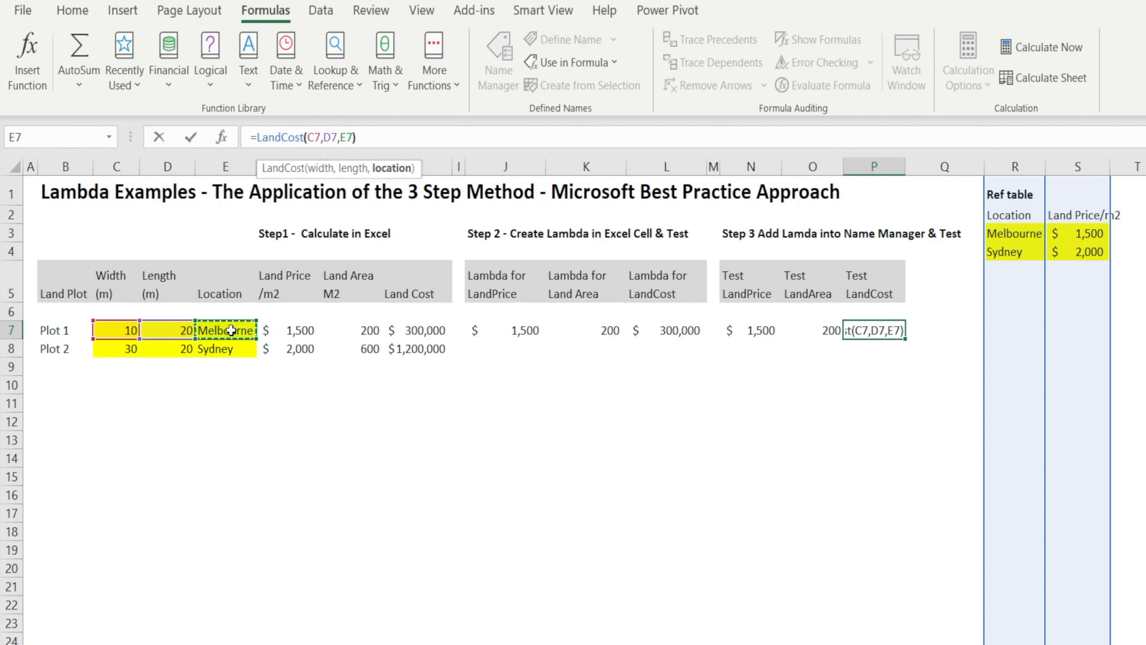
key("Return")
key("Up")
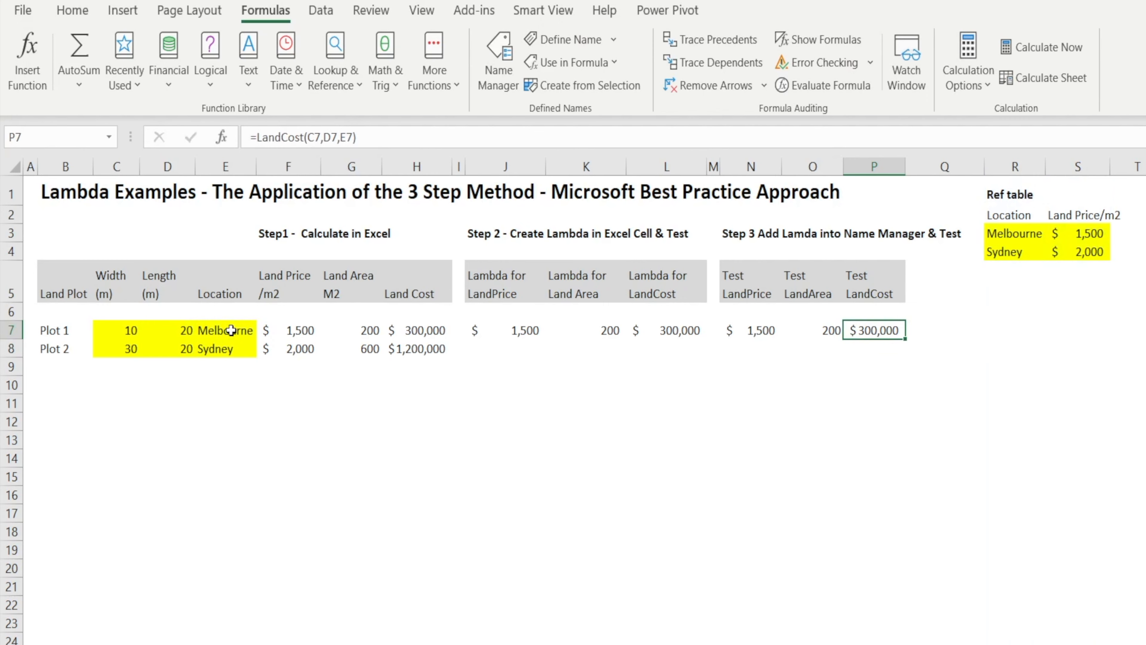
scroll(311, 321, "down", 1)
left_click(394, 264)
scroll(532, 356, "up", 1)
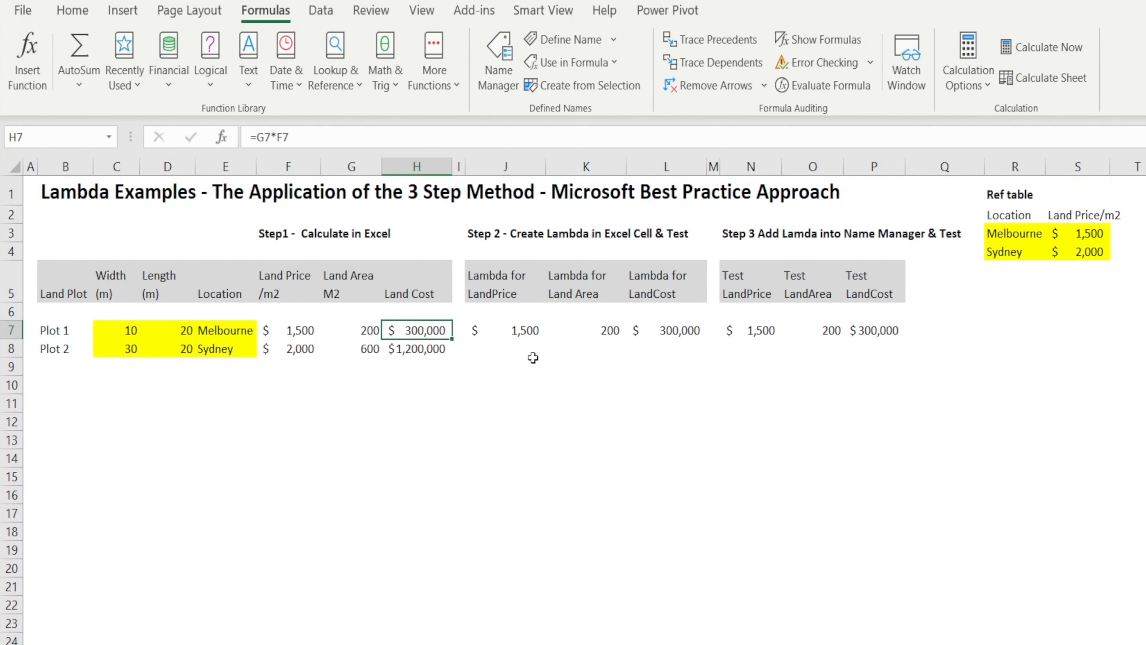
Copy the Lambda and test formulas in J7:P7 down to row 8 for Plot 2, and widen column P to fit its values.
left_click(519, 328)
left_click(880, 331, "shift")
key("ctrl+c")
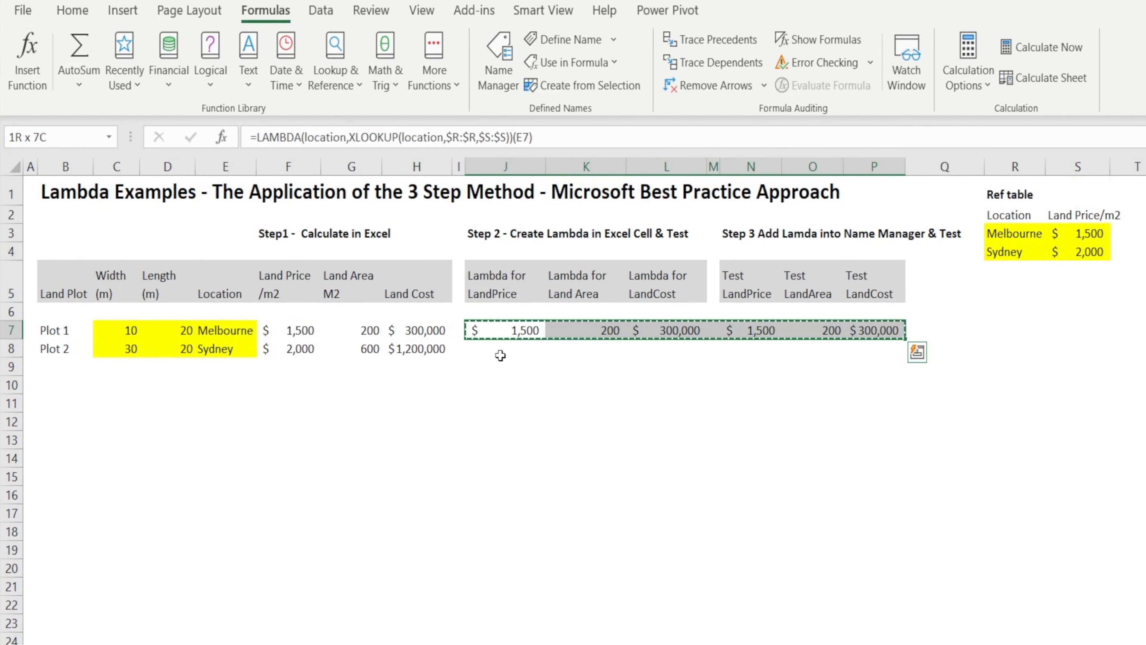
left_click(505, 350)
key("ctrl+v")
left_click(517, 422)
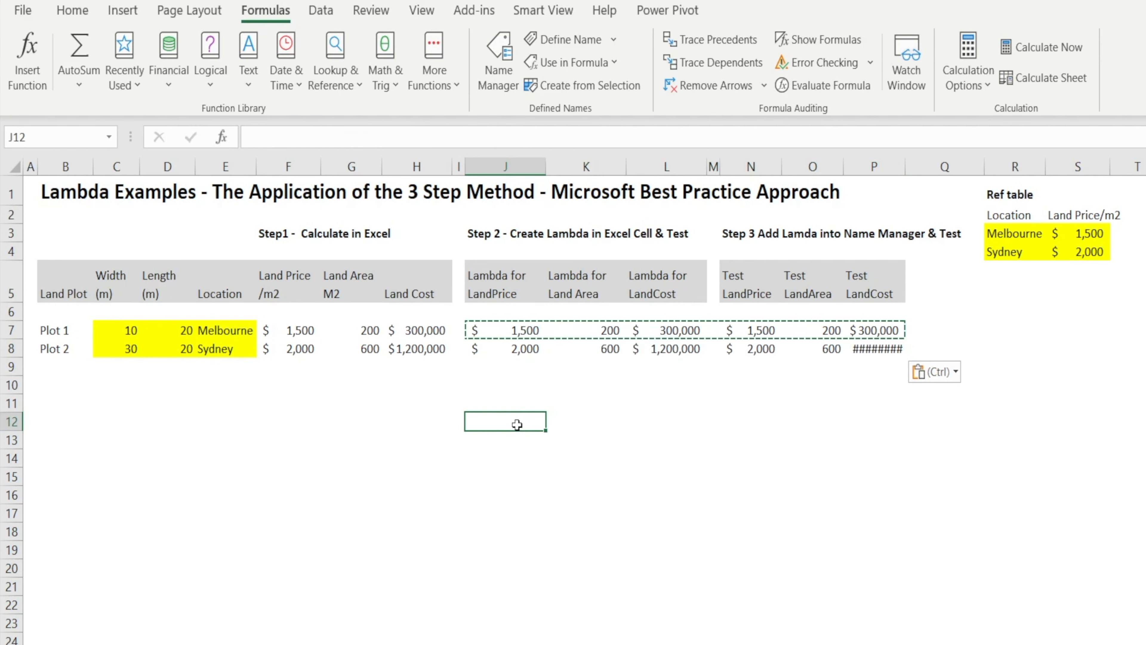
left_click(900, 343)
left_click_drag(906, 166, 930, 167)
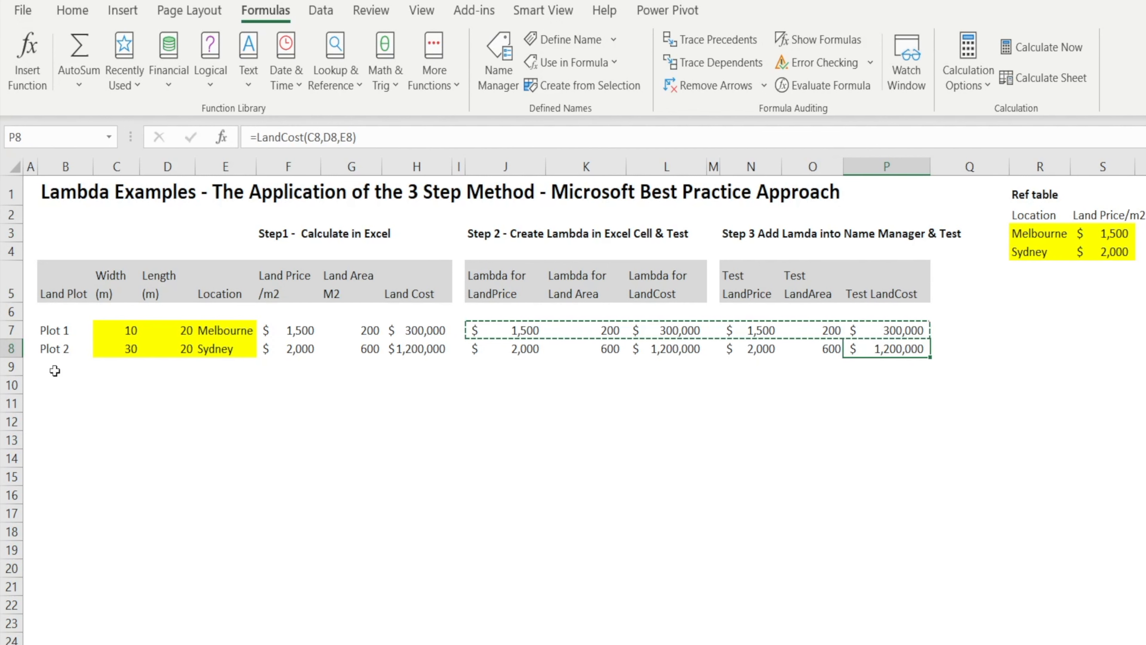
Duplicate the plot inputs B7:E8 into rows 9 and 10, and rename the copied plots Plot 3 and Plot 4.
left_click_drag(56, 336, 225, 349)
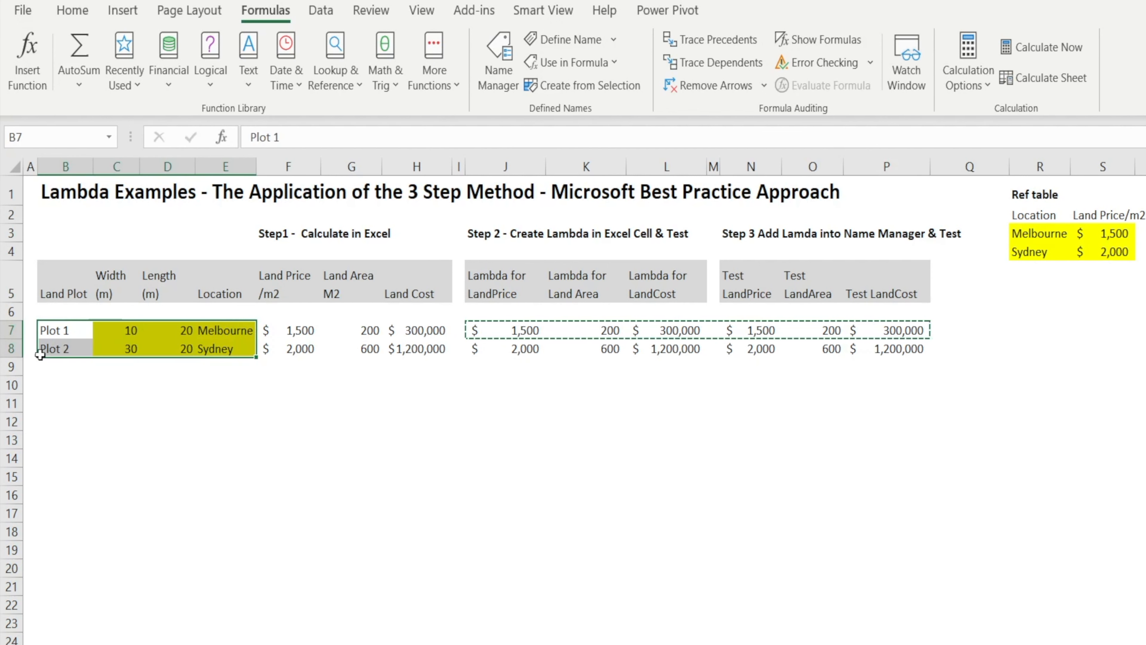
key("ctrl+c")
left_click(58, 365)
key("ctrl+v")
left_click(293, 137)
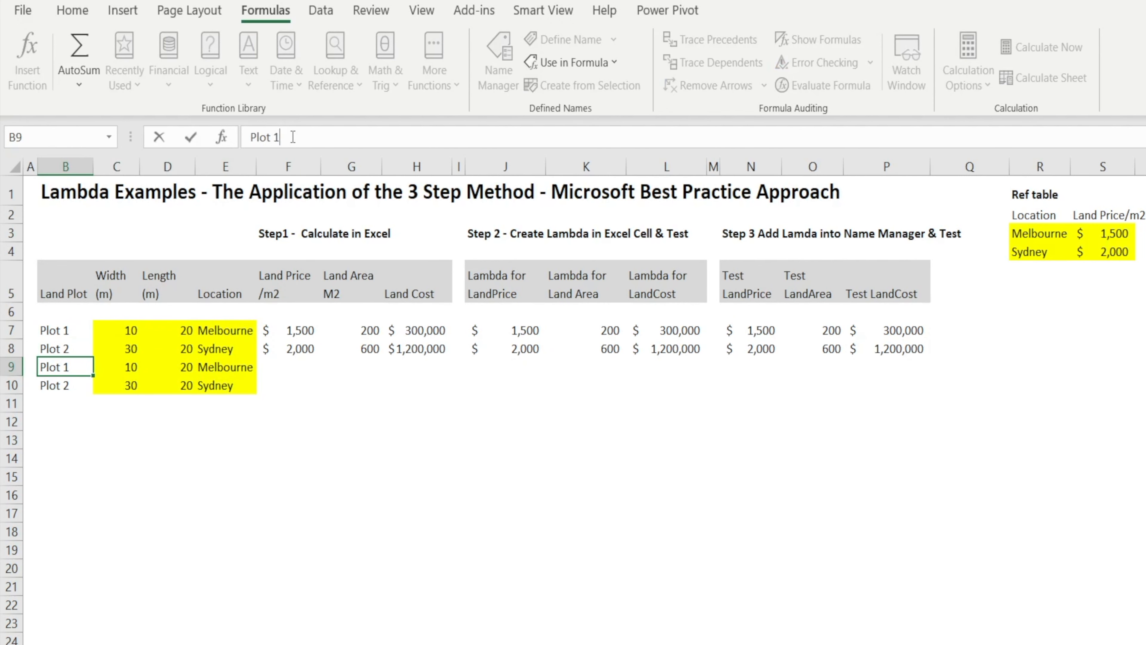
type("3")
key("Return")
left_click(293, 137)
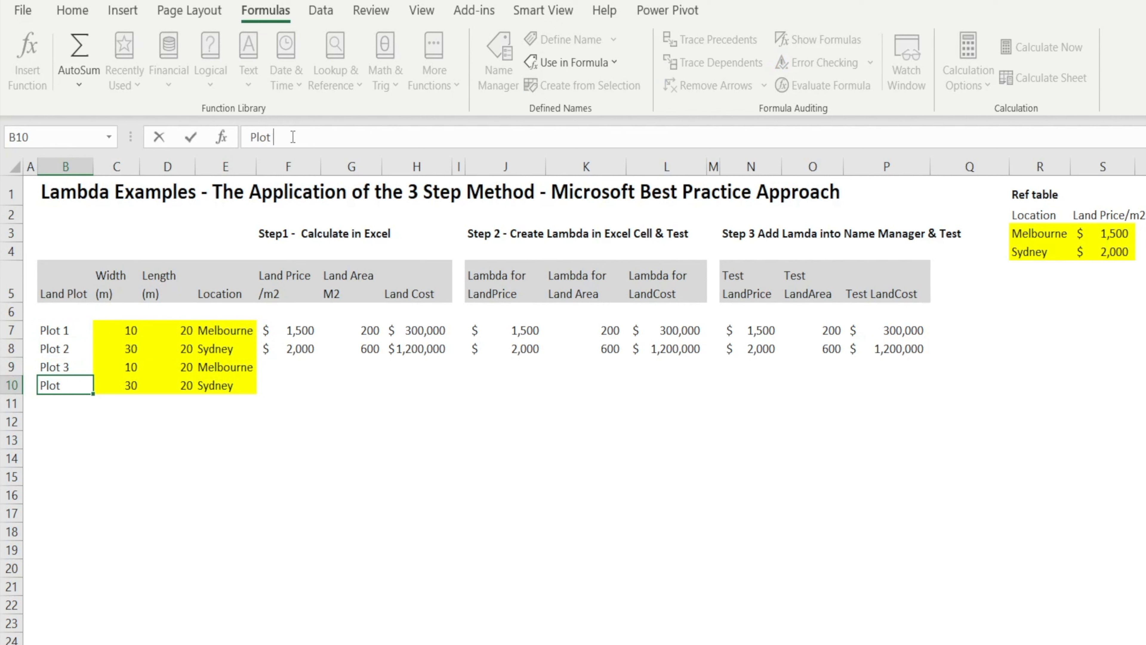
type("4")
key("Return")
Set the width of Plot 3 to 100 and the width of Plot 4 to 300.
key("Up")
key("Up")
key("Right")
left_click(293, 137)
type("0")
key("Return")
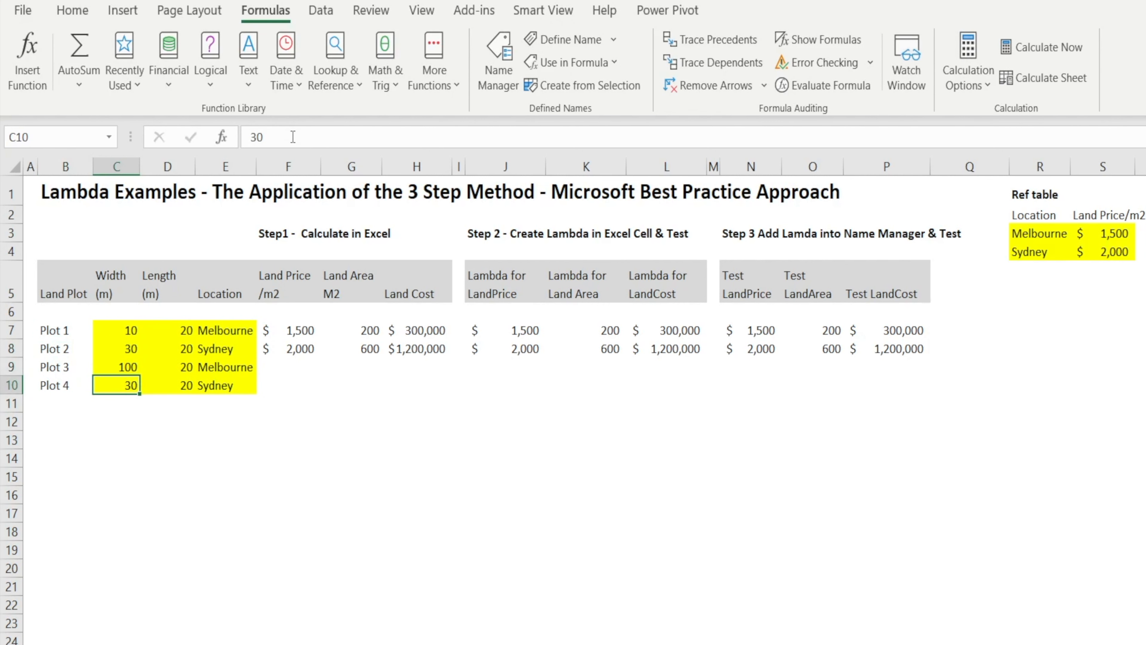
type("300")
key("Return")
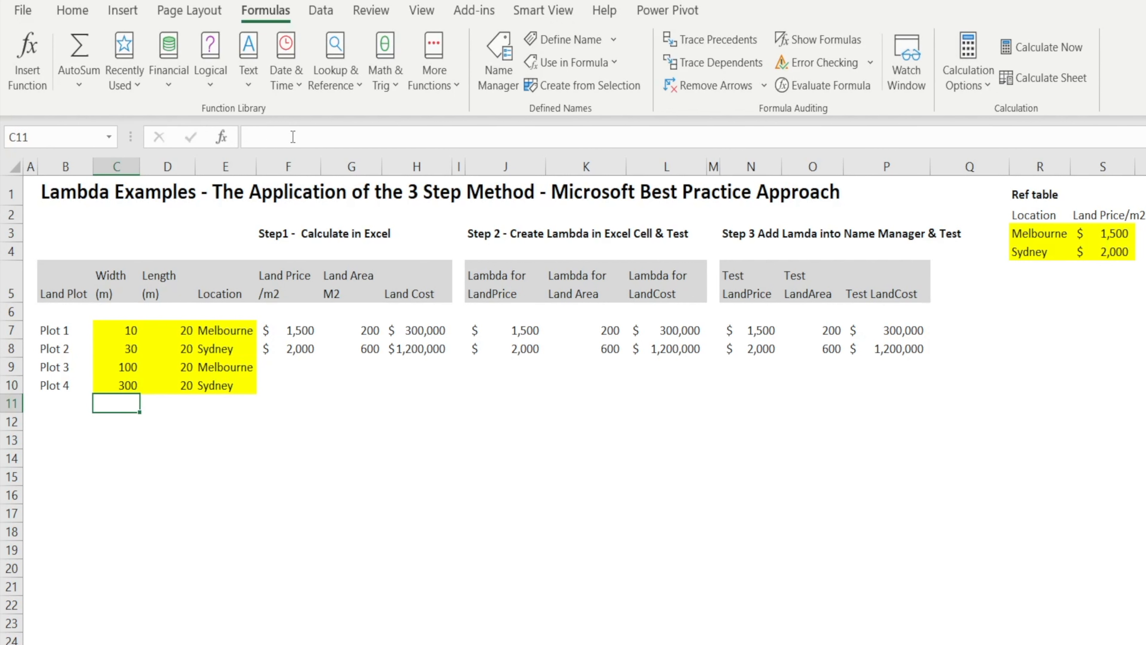
Copy the LandCost formula from P8 into P9 and P10 to calculate the land cost of Plots 3 and 4.
key("Up")
key("Right")
key("Right")
key("Right")
key("Right")
key("Right")
key("Right")
key("Right")
key("Right")
key("Right")
key("Right")
key("Right")
key("Up")
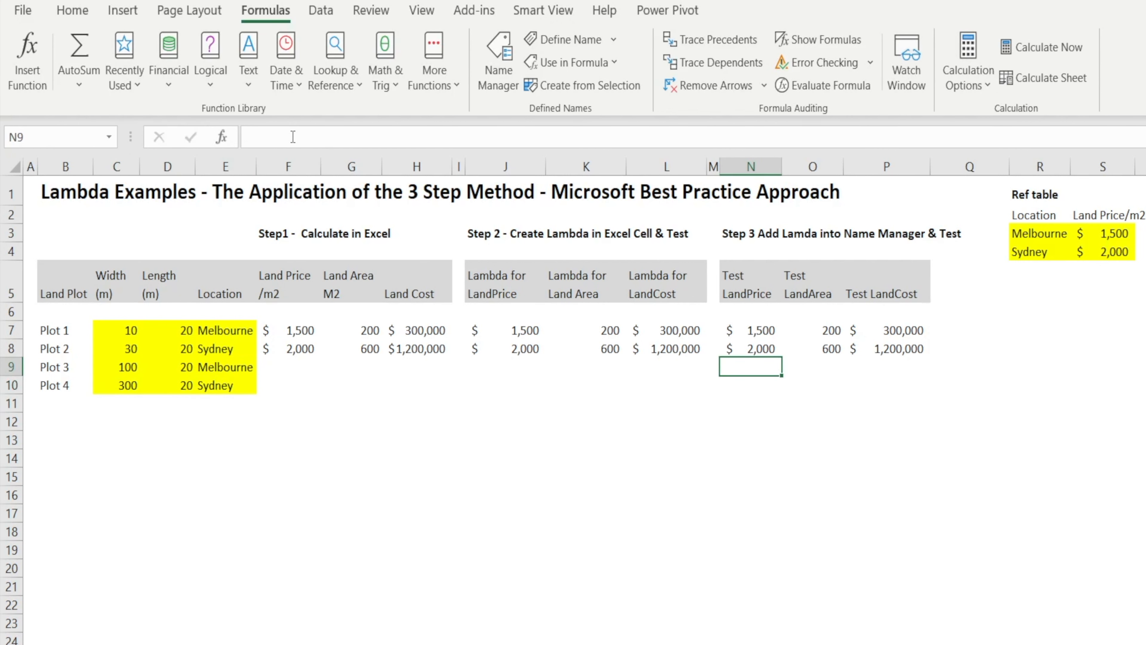
key("Right")
key("Right")
key("Up")
key("Down")
key("ctrl+v")
key("Down")
key("ctrl+v")
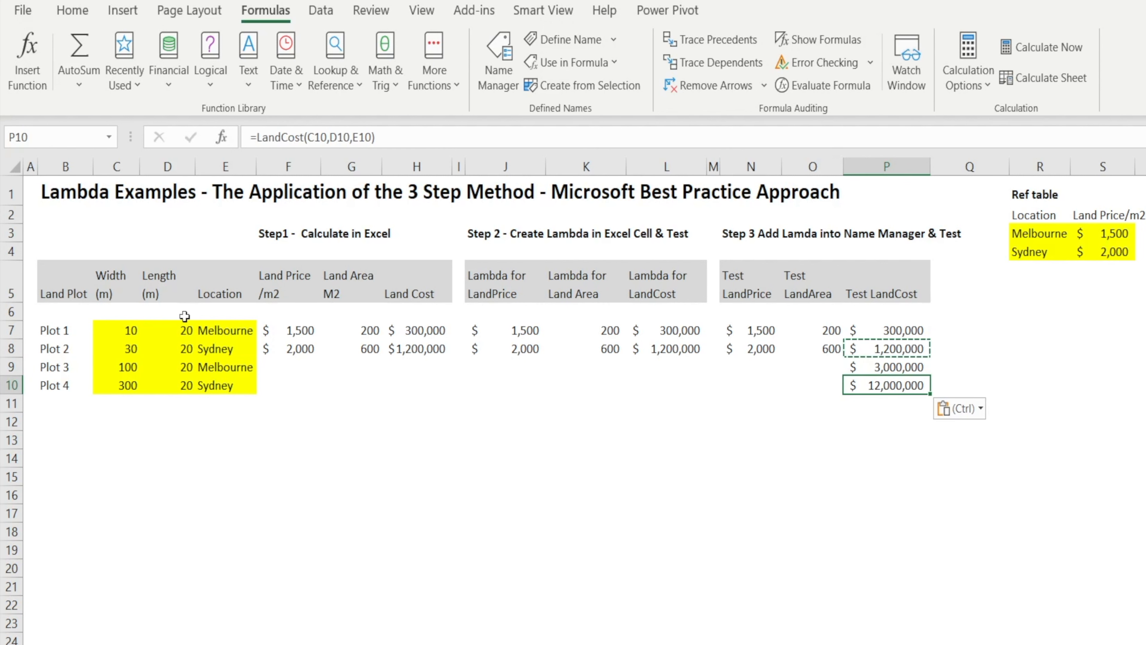
left_click(587, 403)
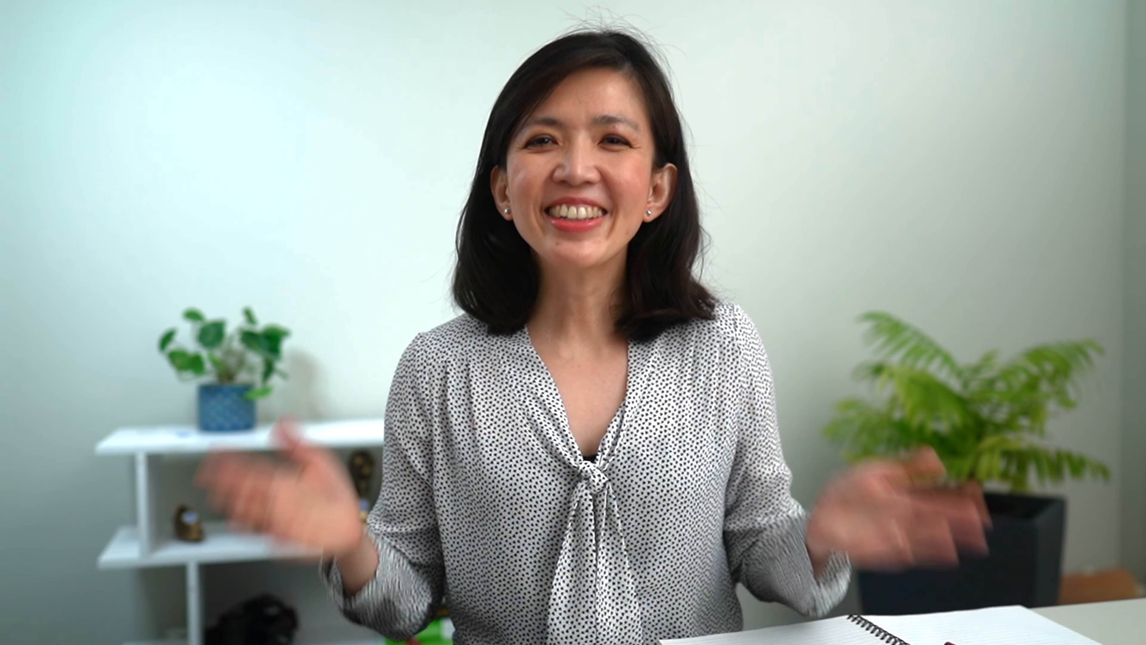